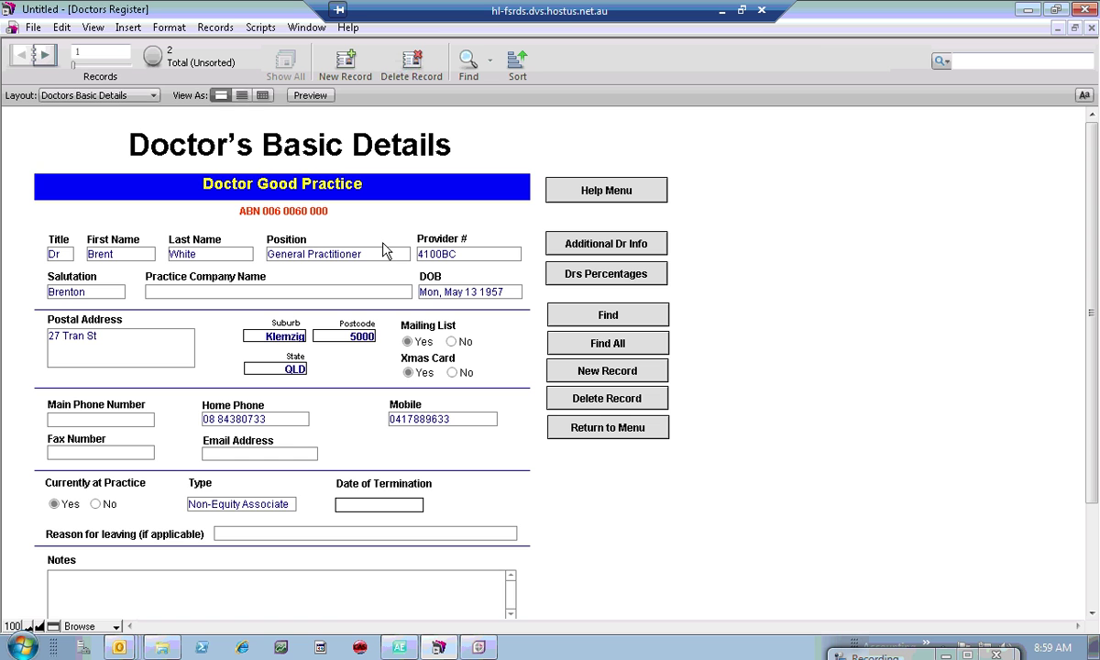
# Step: Advance to doctor record 2 of 2 and place the cursor in Date of Termination
pyautogui.click(48, 59)
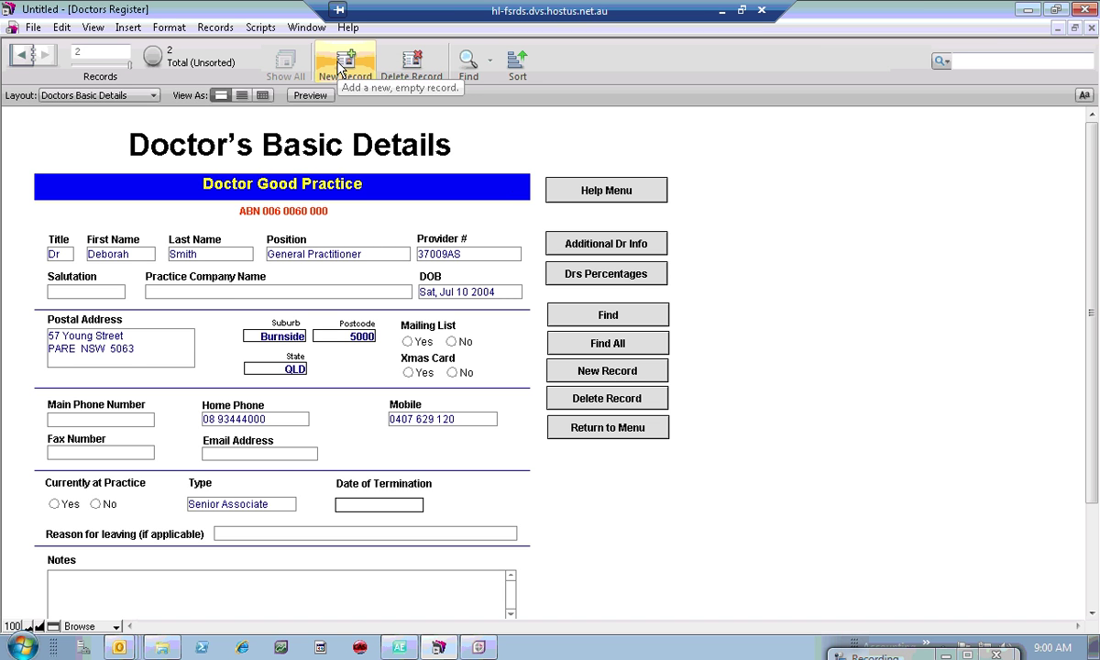
pyautogui.click(653, 376)
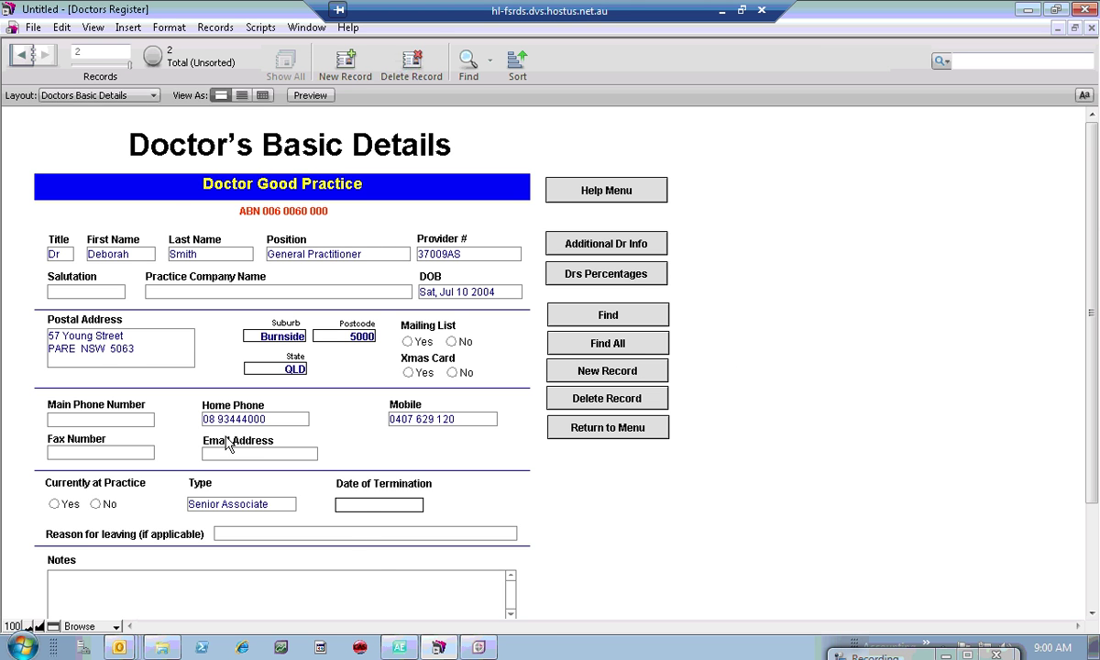
pyautogui.click(365, 503)
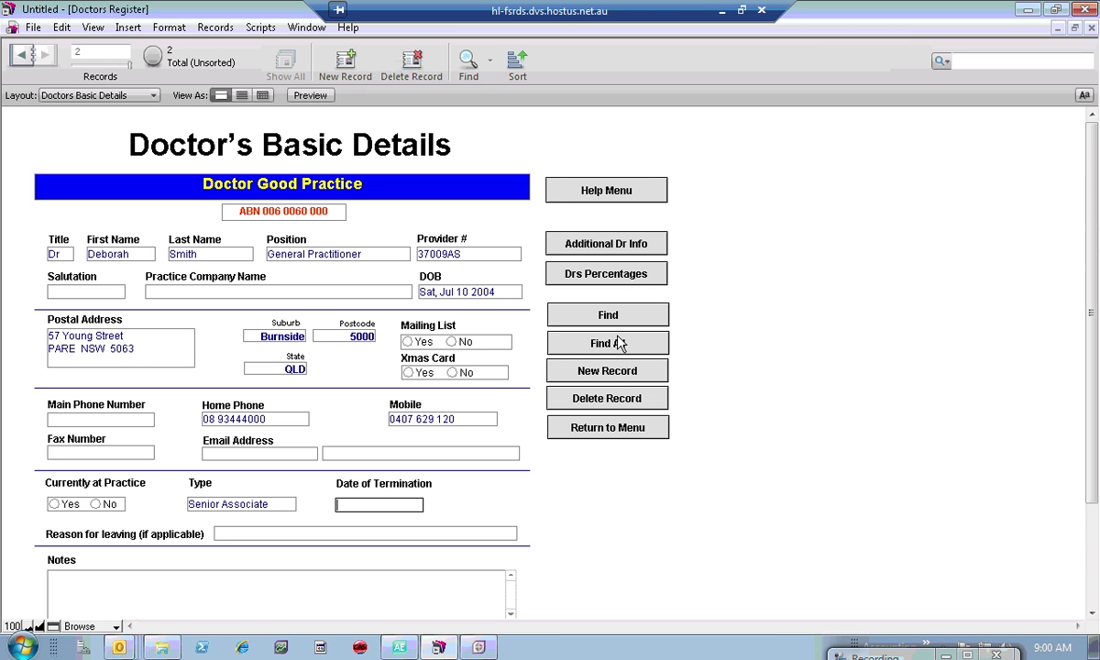
# Step: Create a new doctor record with title Dr and the doctor's first and last name
pyautogui.click(625, 376)
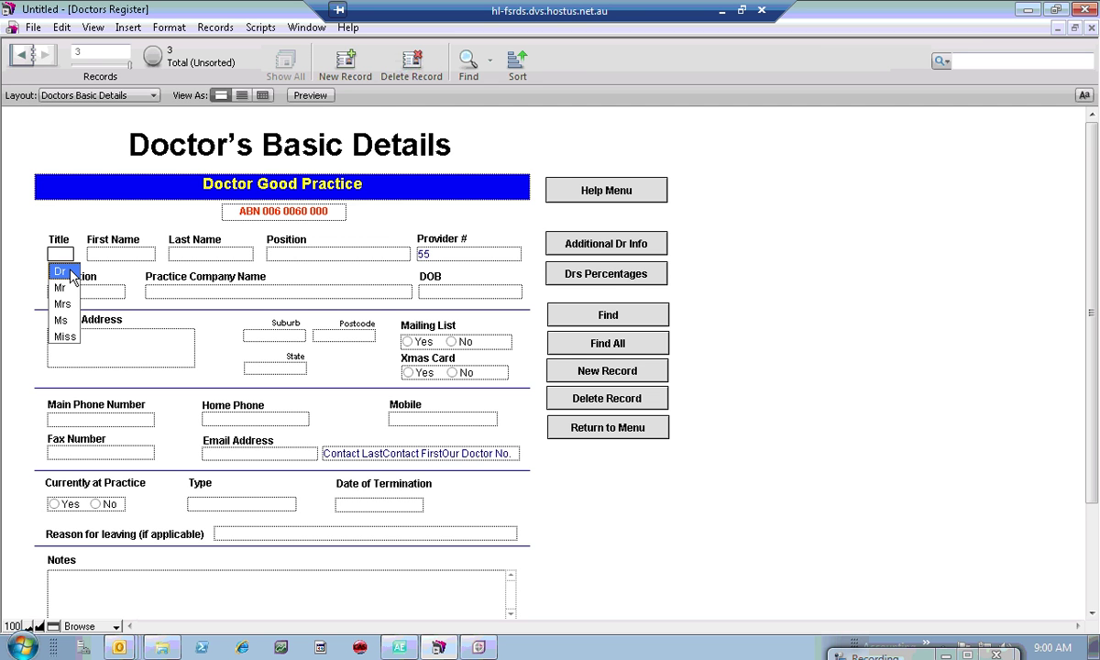
pyautogui.click(72, 271)
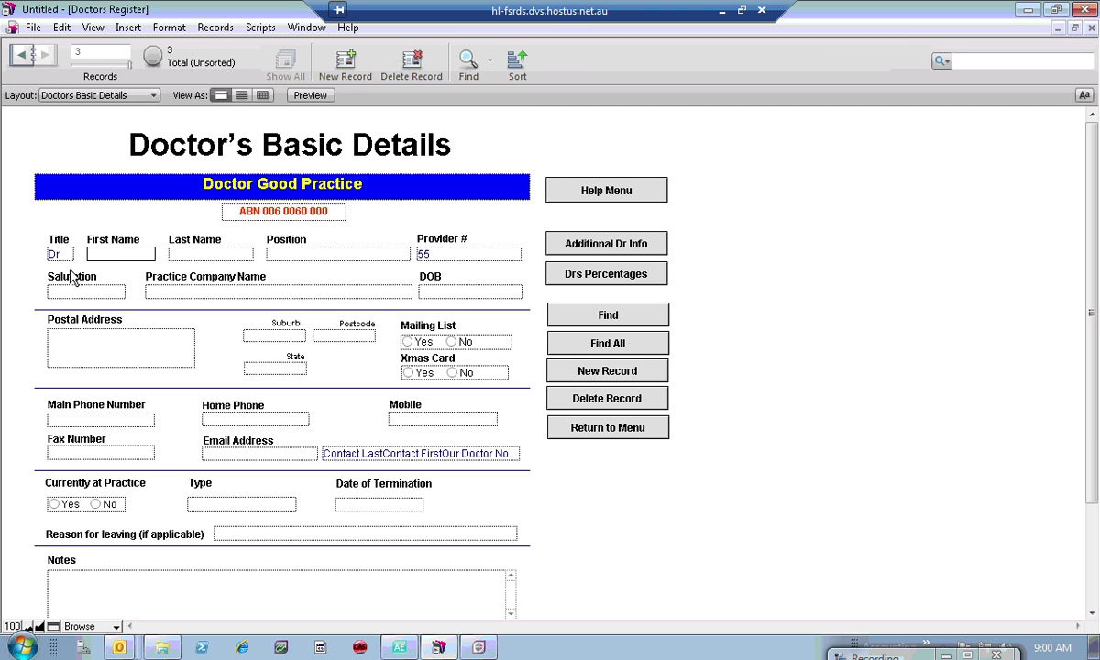
pyautogui.click(110, 257)
pyautogui.press('Tab')
pyautogui.click(321, 254)
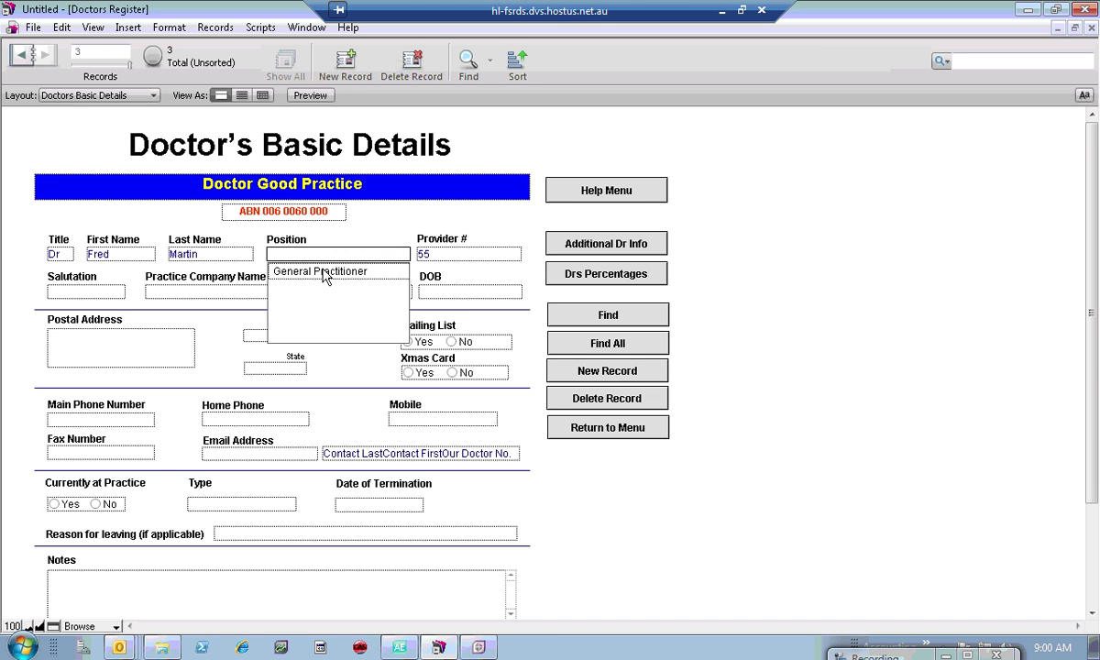
pyautogui.click(322, 272)
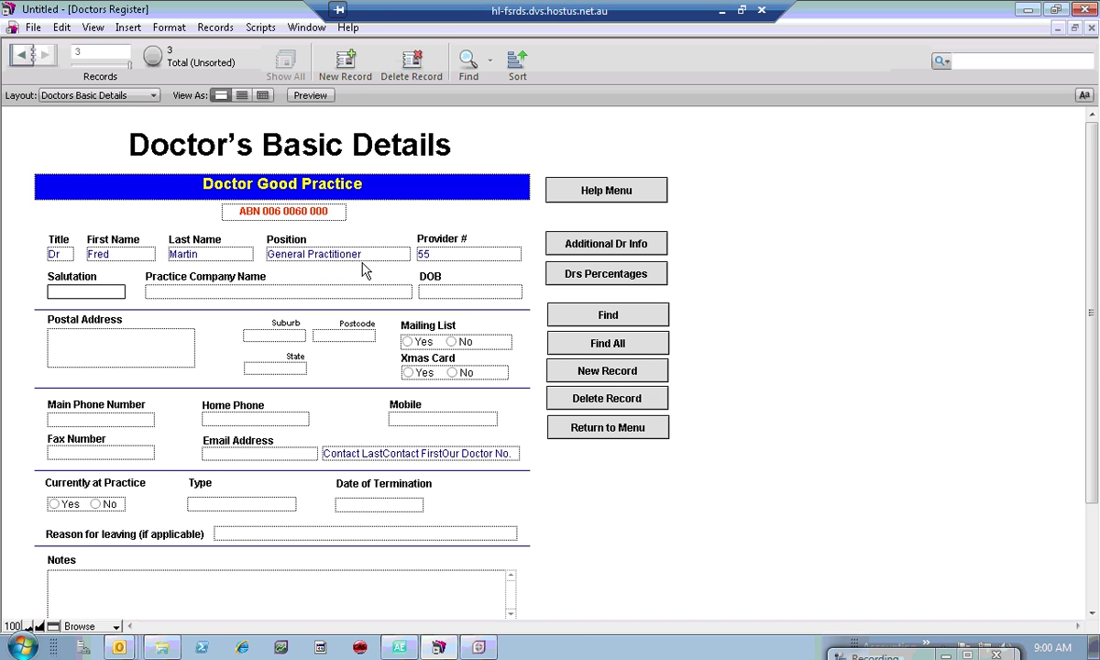
pyautogui.click(452, 253)
pyautogui.moveTo(452, 251); pyautogui.dragTo(393, 255)
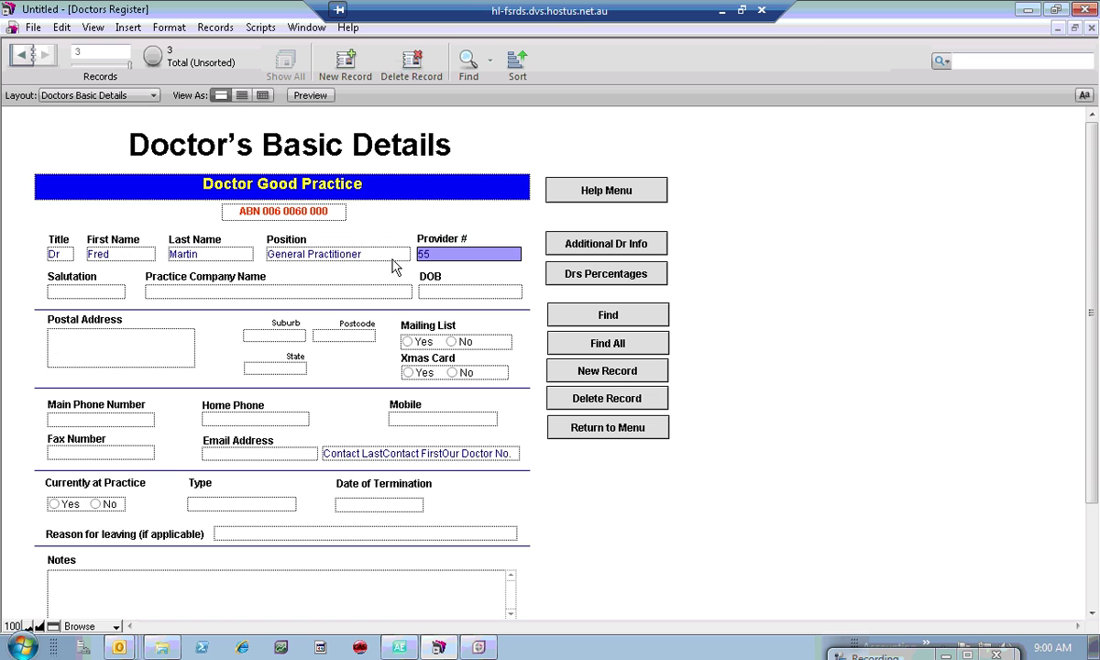
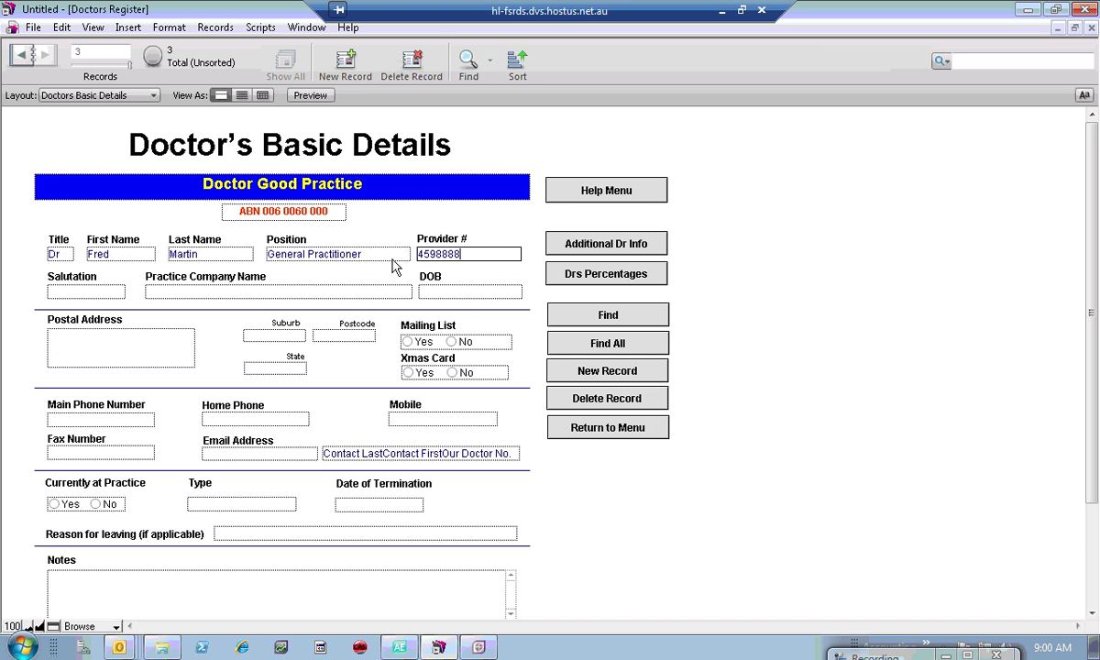
pyautogui.click(911, 302)
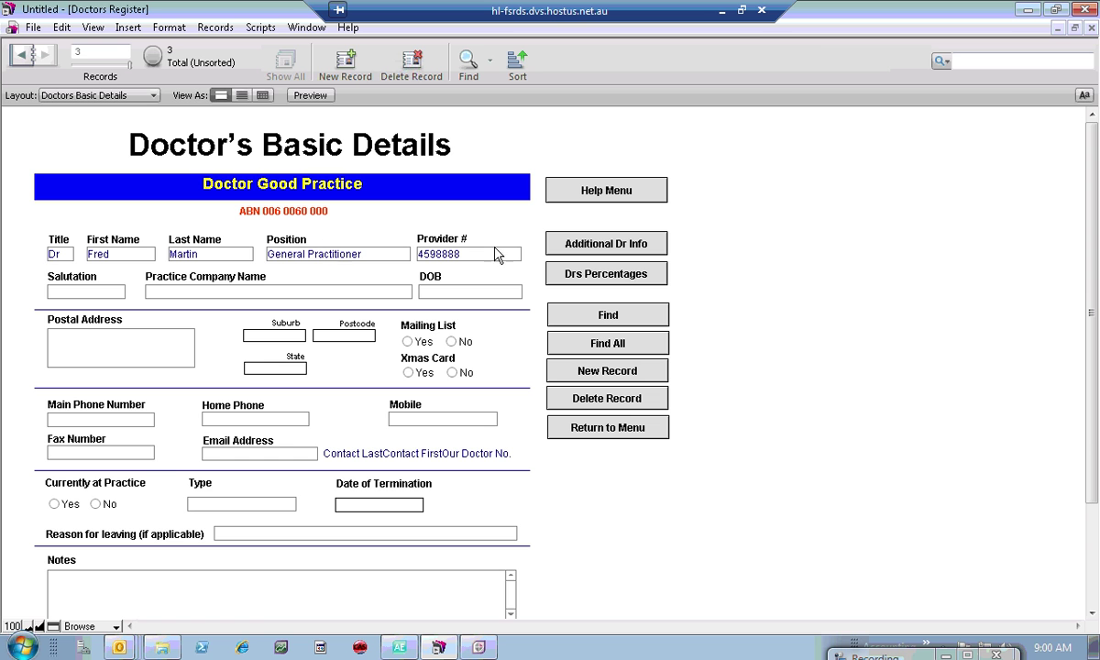
# Step: Enter the doctor's street address in the Postal Address field
pyautogui.click(69, 294)
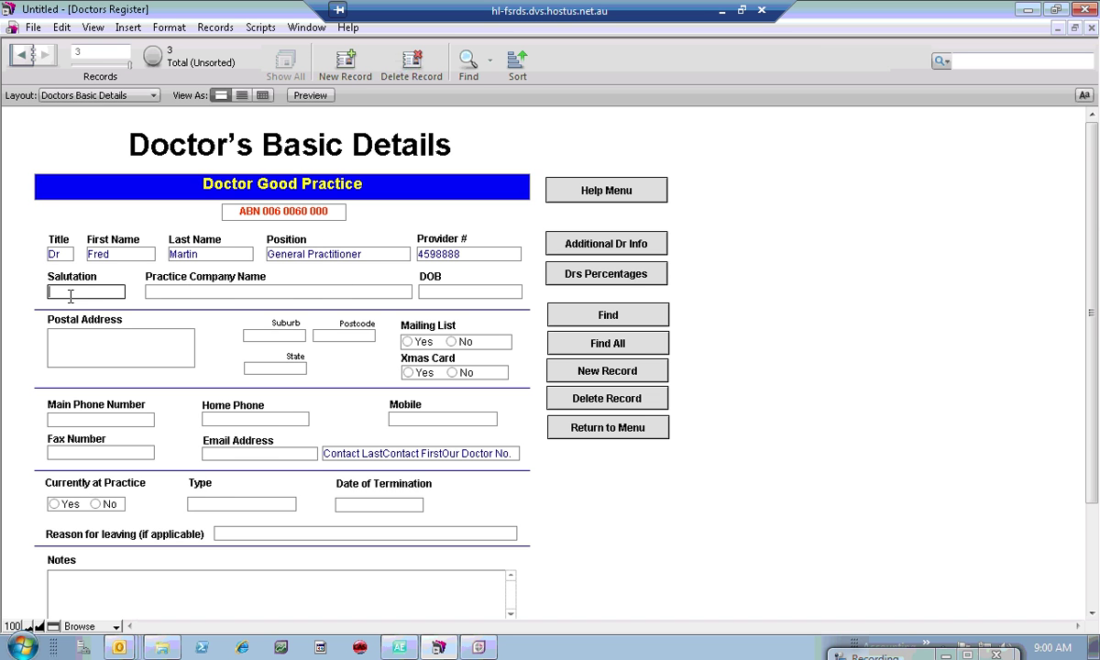
pyautogui.click(170, 291)
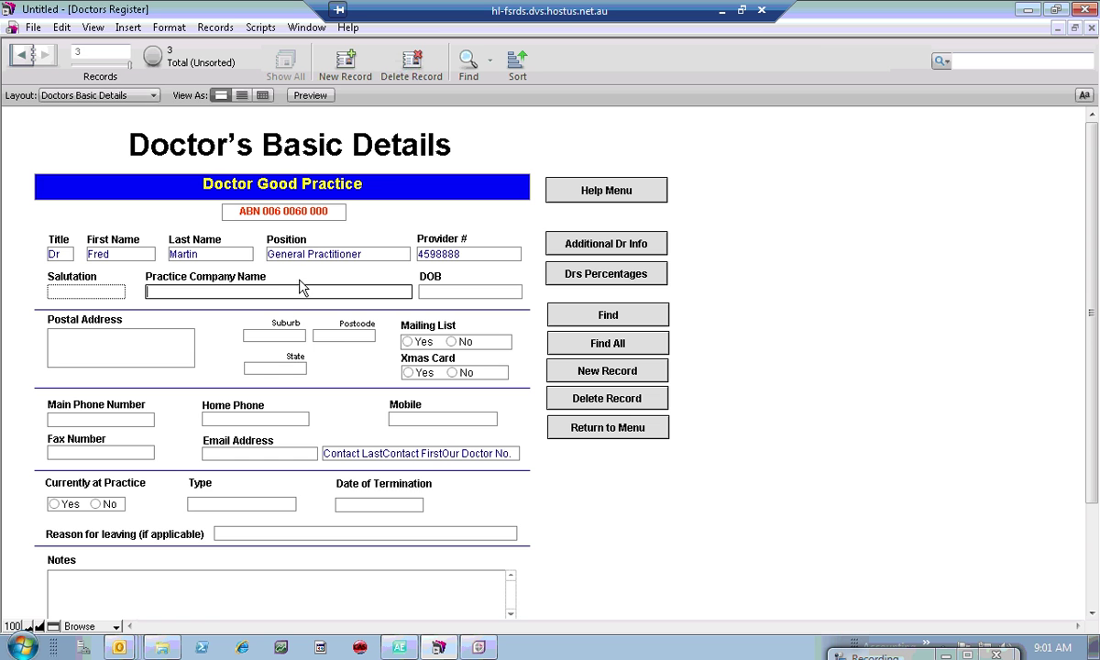
pyautogui.click(101, 327)
pyautogui.click(115, 332)
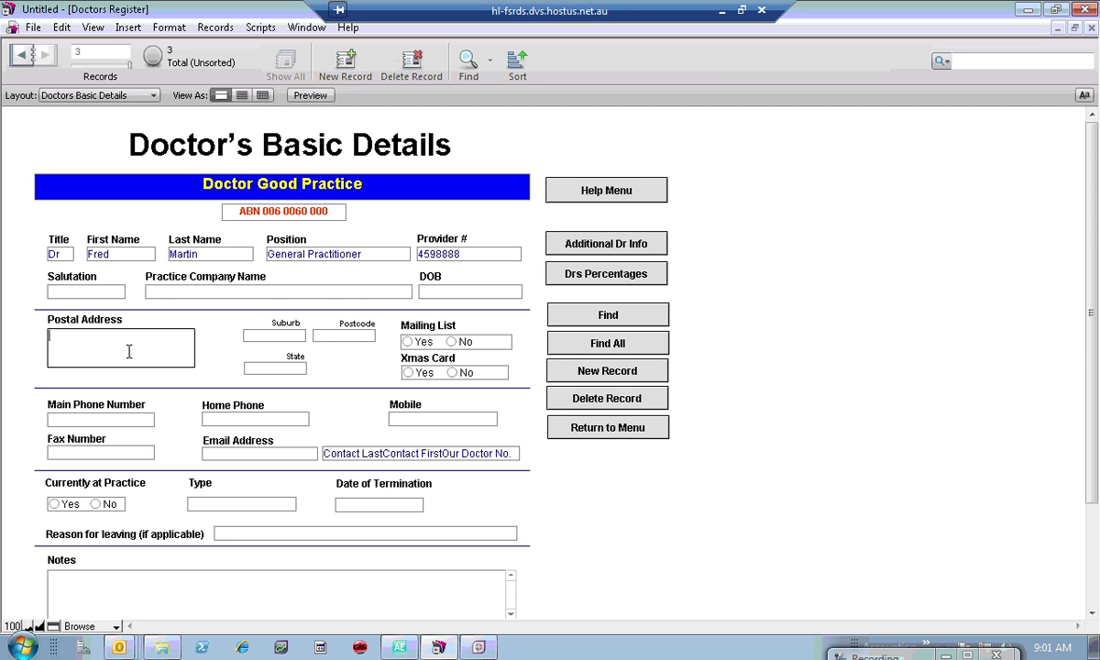
# Step: Fill in suburb Adelaide, postcode 5000 and state SA, then tab past the phone fields
pyautogui.click(254, 336)
pyautogui.write('Adelaide')
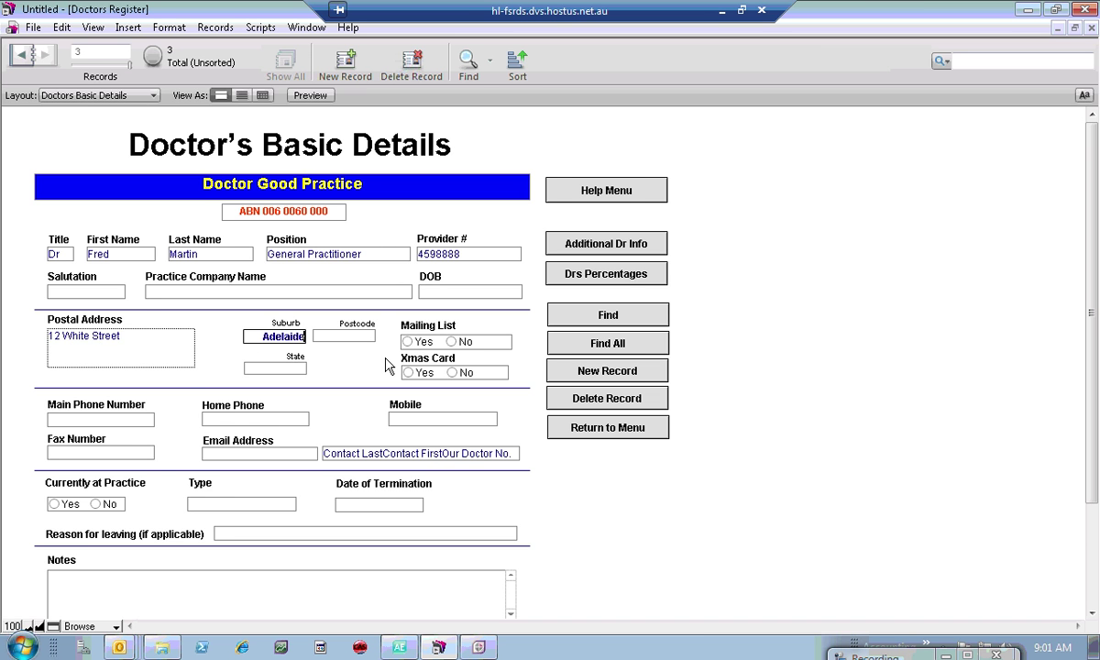
pyautogui.click(353, 333)
pyautogui.write('5000')
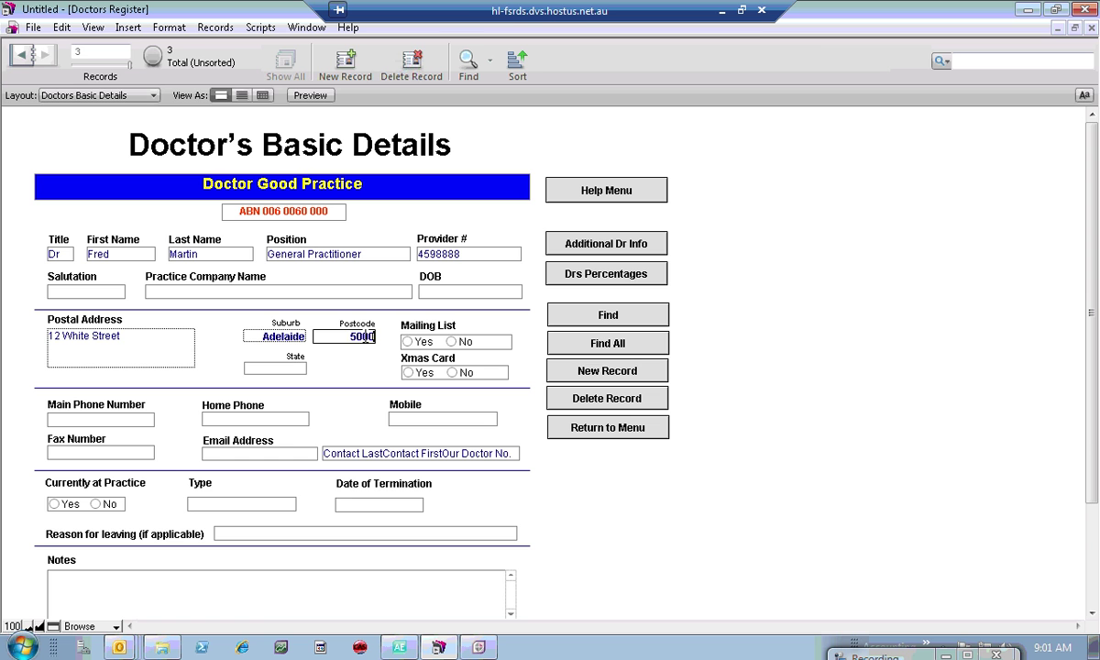
pyautogui.press('Tab')
pyautogui.write('SA')
pyautogui.click(190, 397)
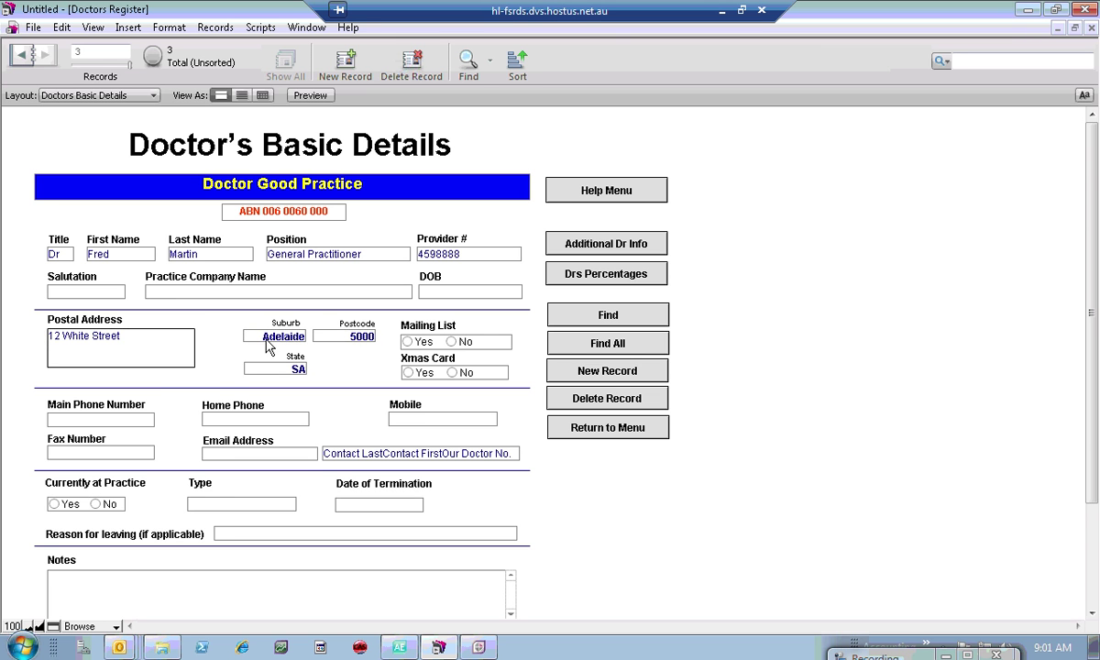
pyautogui.press('Tab')
pyautogui.press('Tab')
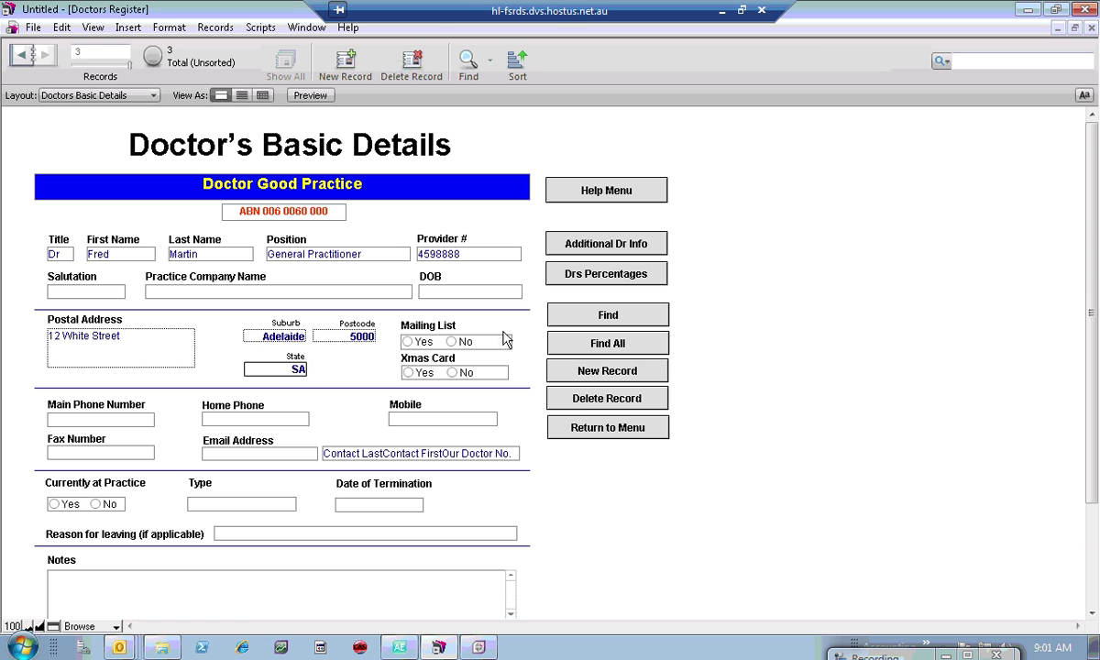
pyautogui.press('Tab')
pyautogui.press('Tab')
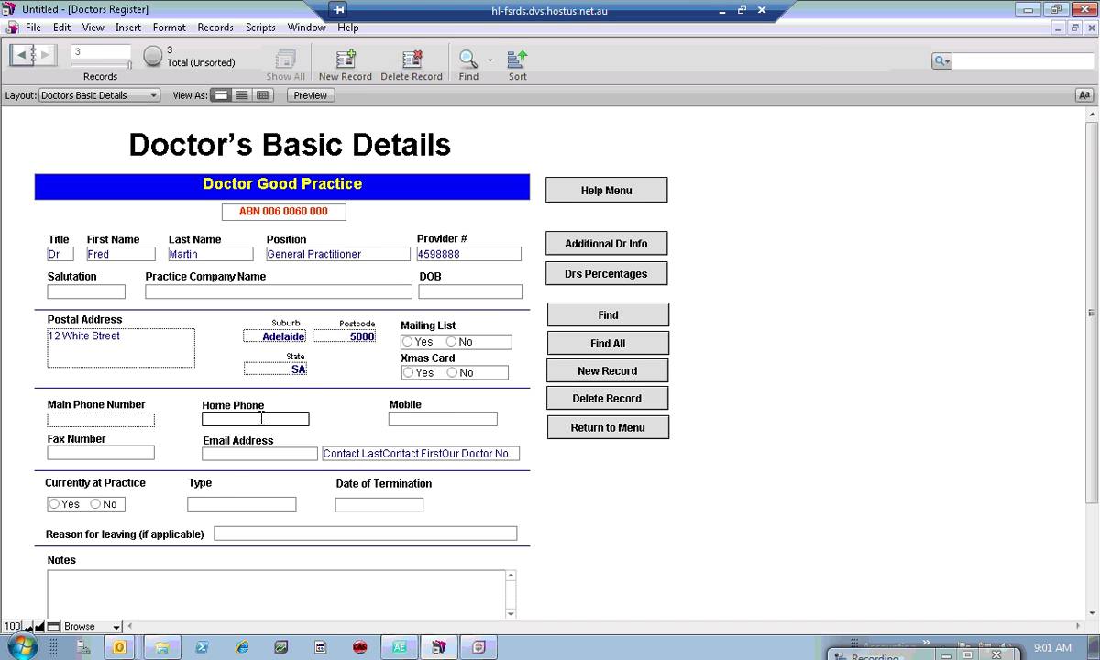
pyautogui.press('Tab')
pyautogui.press('Tab')
pyautogui.press('Tab')
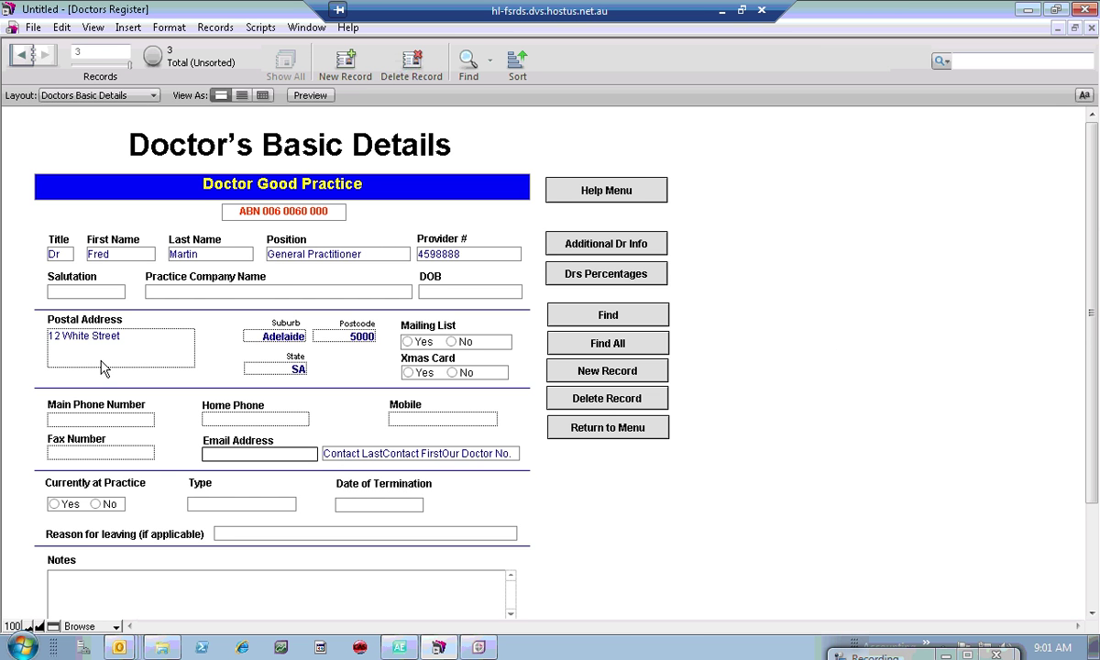
# Step: Switch to the Credentials page and set Cash or Billings to Cash
pyautogui.click(624, 249)
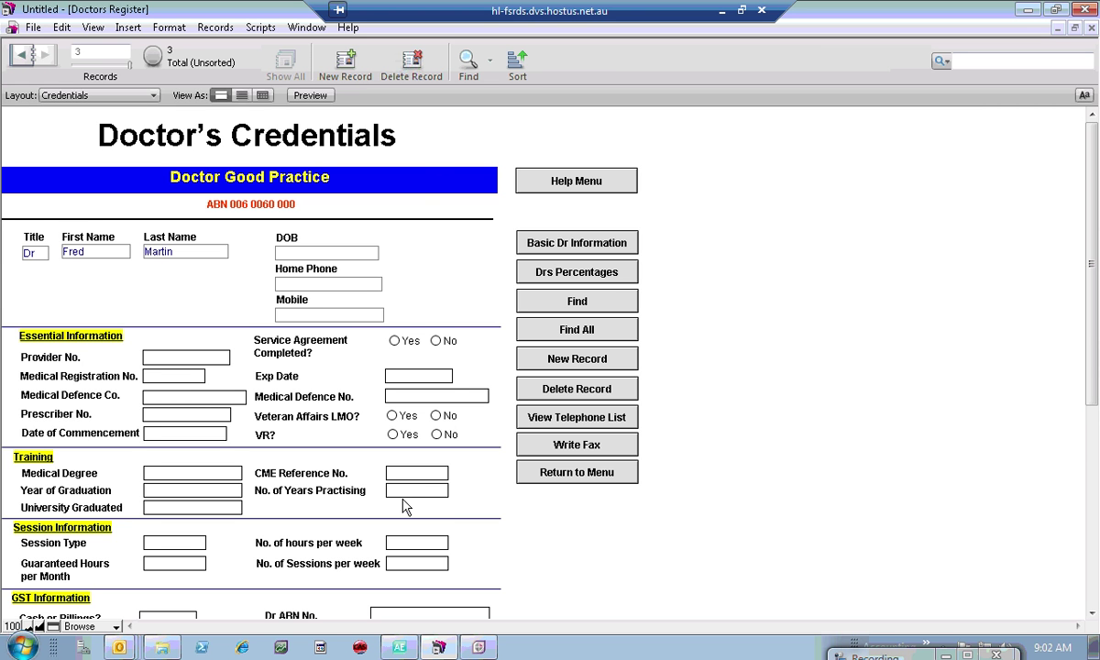
pyautogui.click(1091, 613)
pyautogui.scroll(-5, 1091, 613)
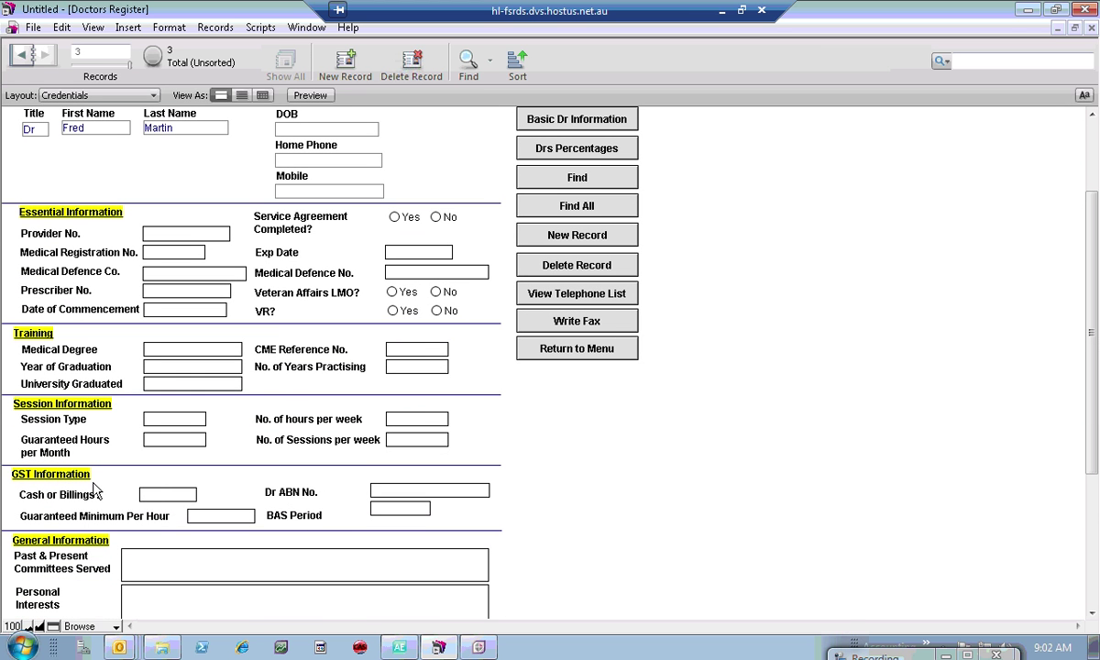
pyautogui.click(171, 496)
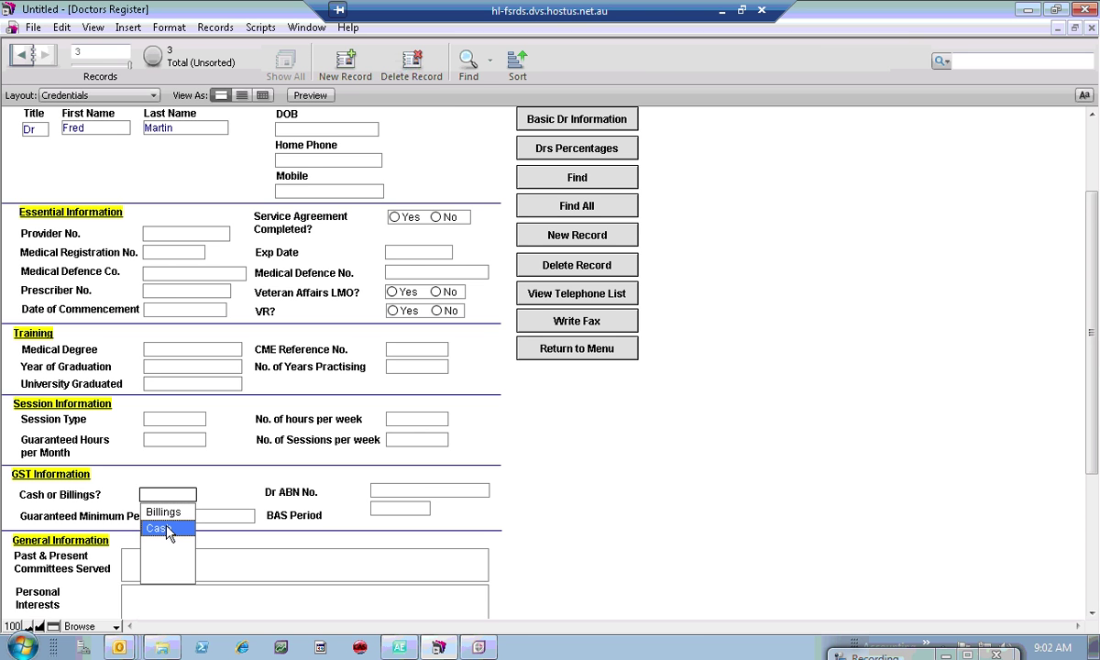
pyautogui.click(158, 529)
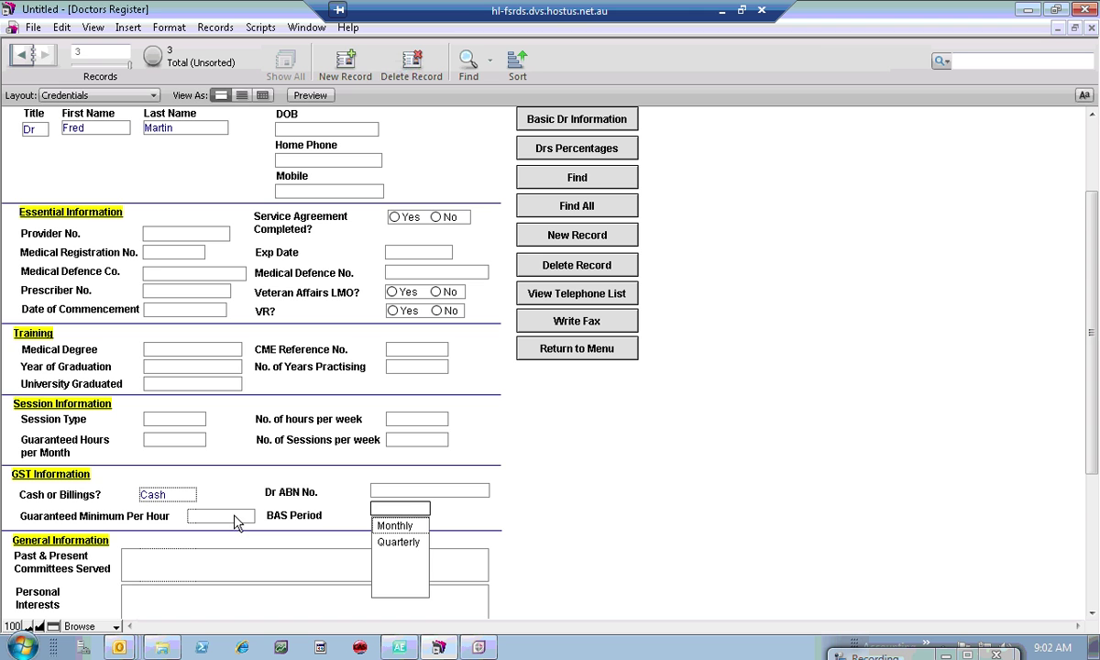
# Step: Enter the doctor's ABN in Dr ABN No., then retype it with corrected digits
pyautogui.click(415, 490)
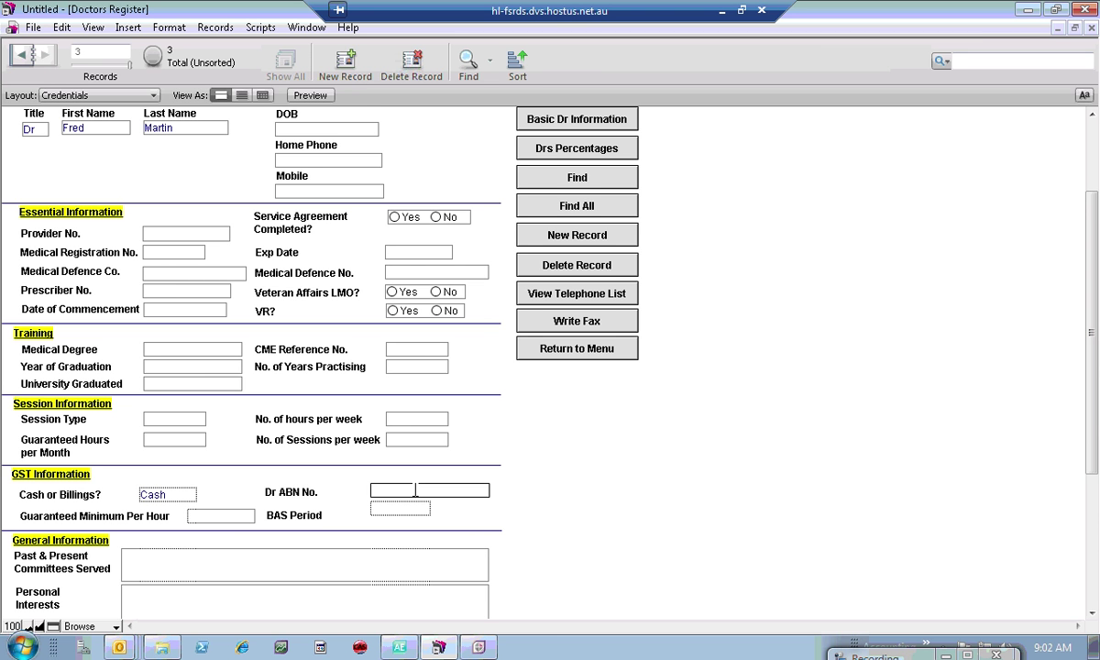
pyautogui.click(567, 512)
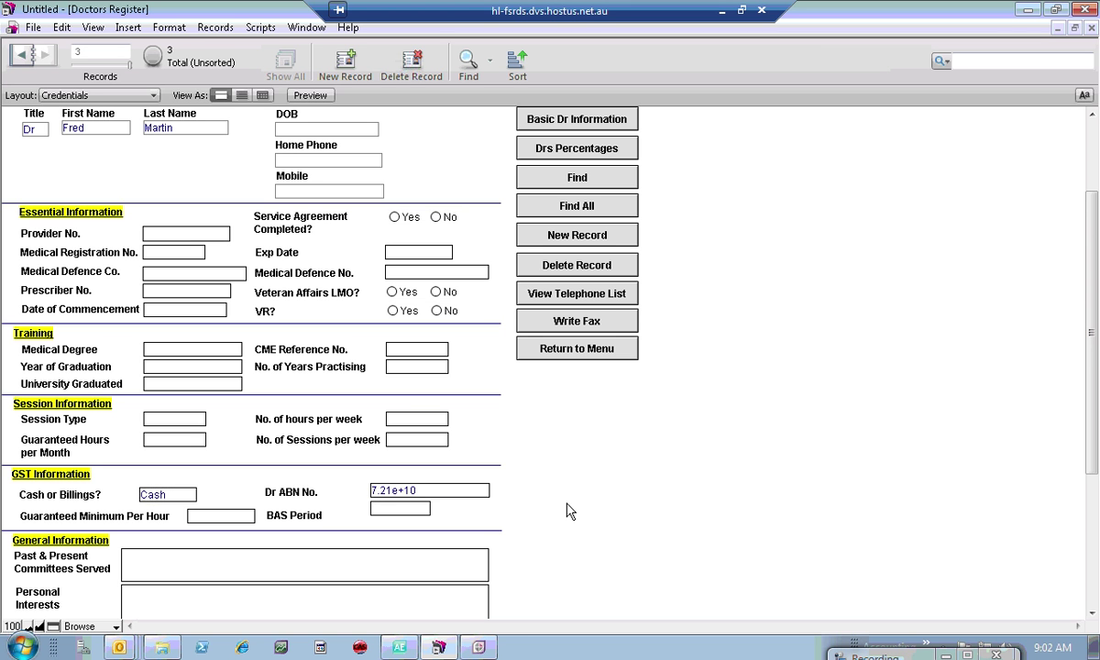
pyautogui.click(431, 491)
pyautogui.moveTo(447, 490); pyautogui.dragTo(333, 488)
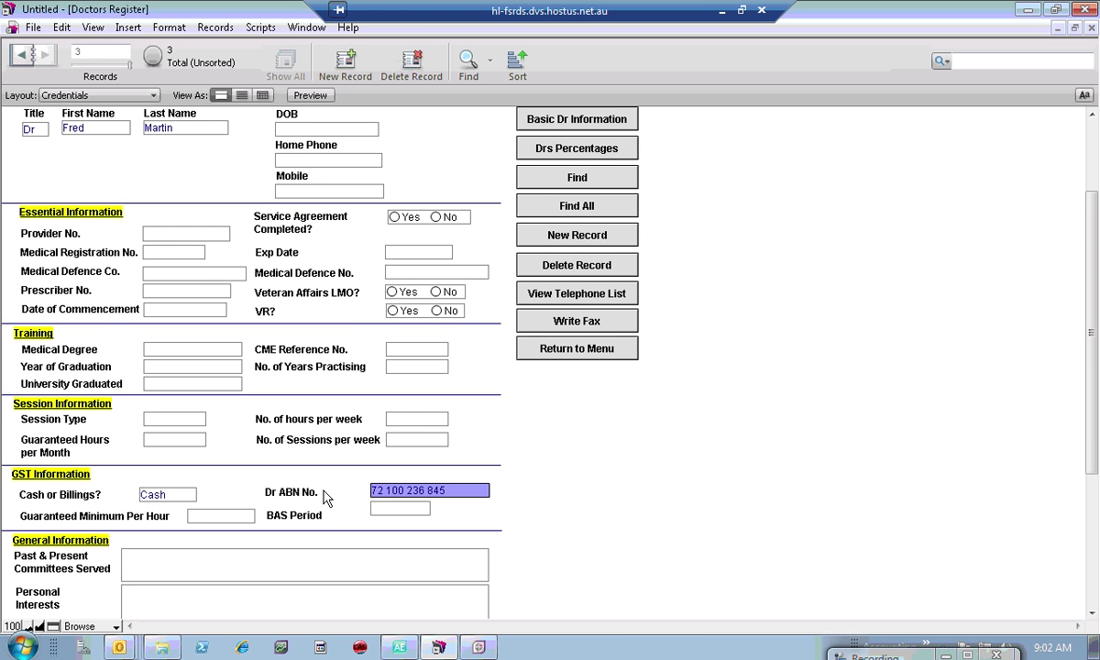
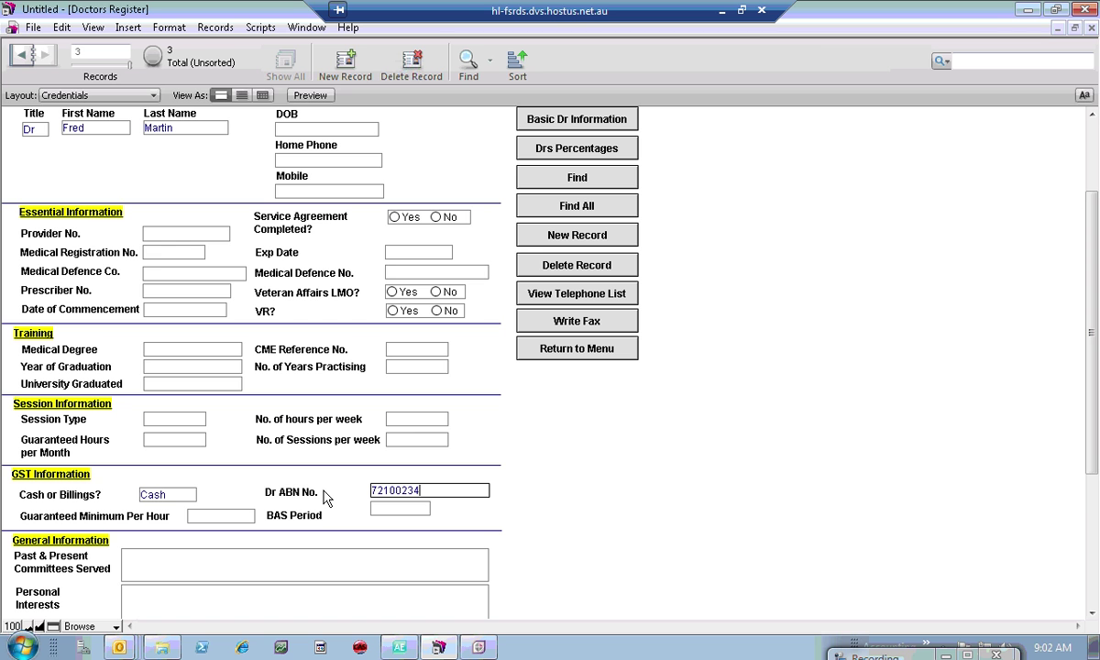
pyautogui.click(240, 555)
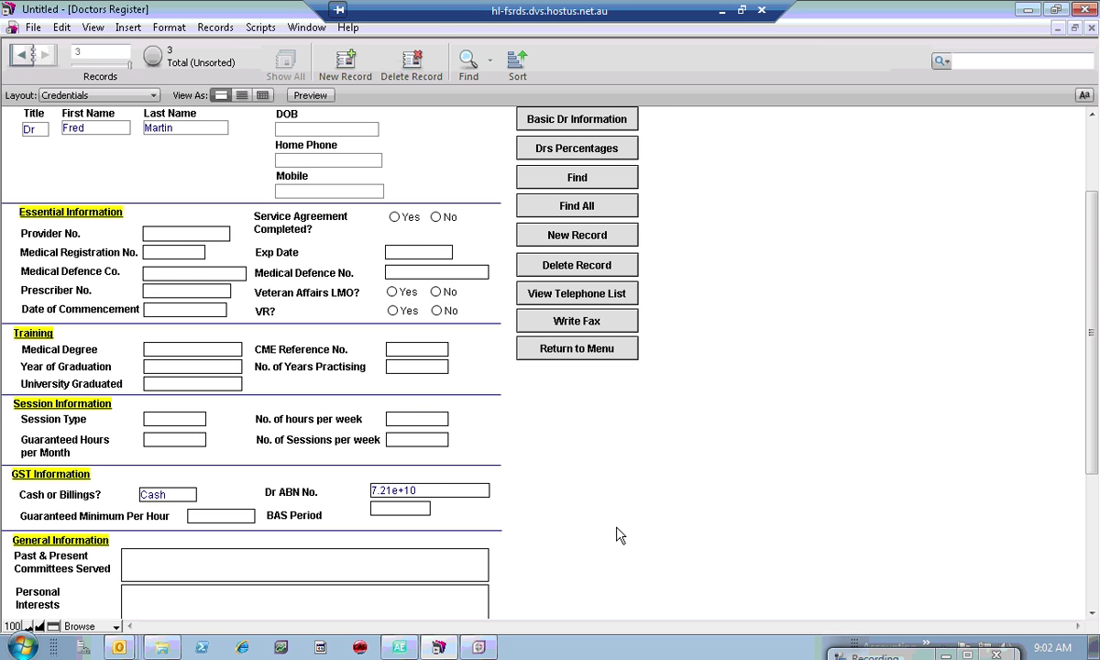
# Step: Correct the ABN digits once more and commit the record
pyautogui.click(428, 491)
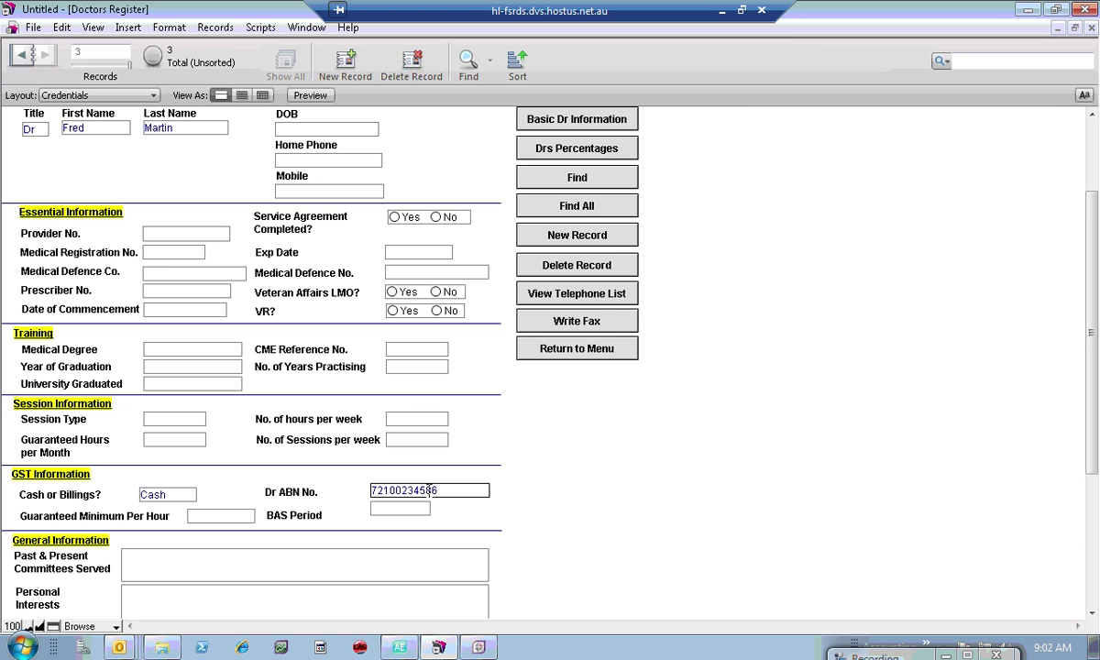
pyautogui.moveTo(442, 491); pyautogui.dragTo(323, 496)
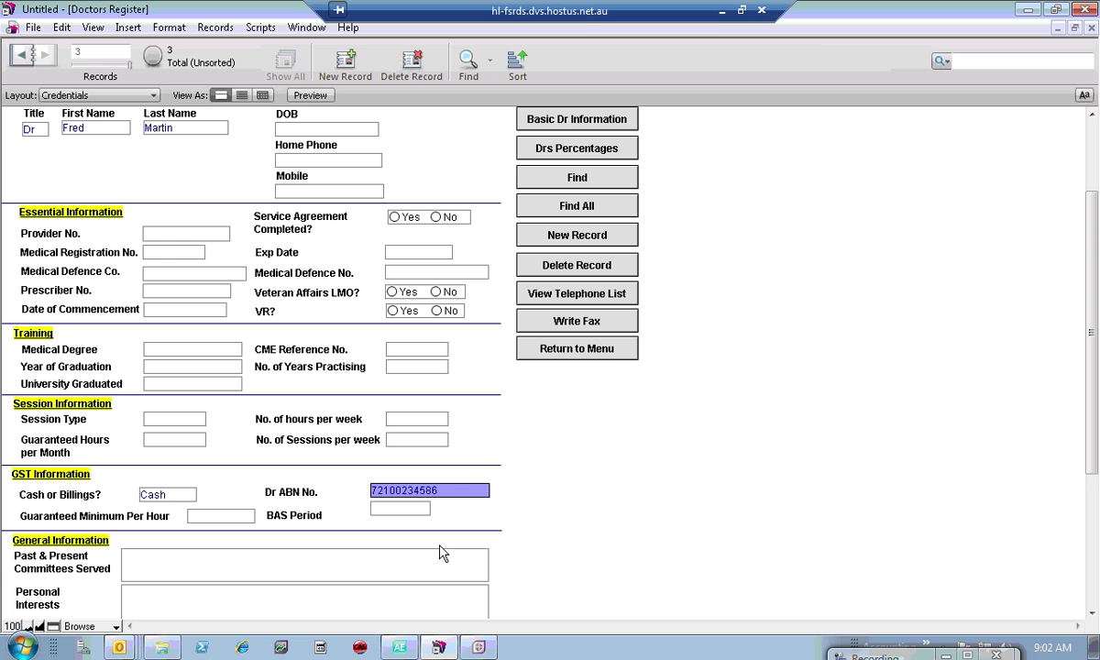
pyautogui.moveTo(903, 653)
pyautogui.click(922, 616)
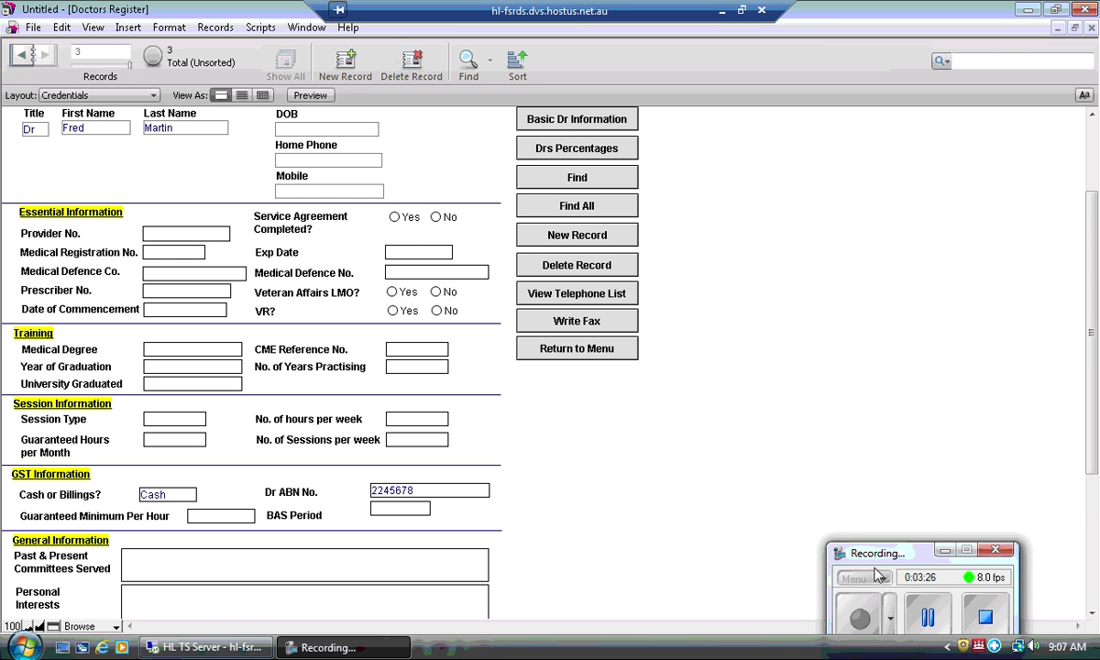
pyautogui.click(430, 494)
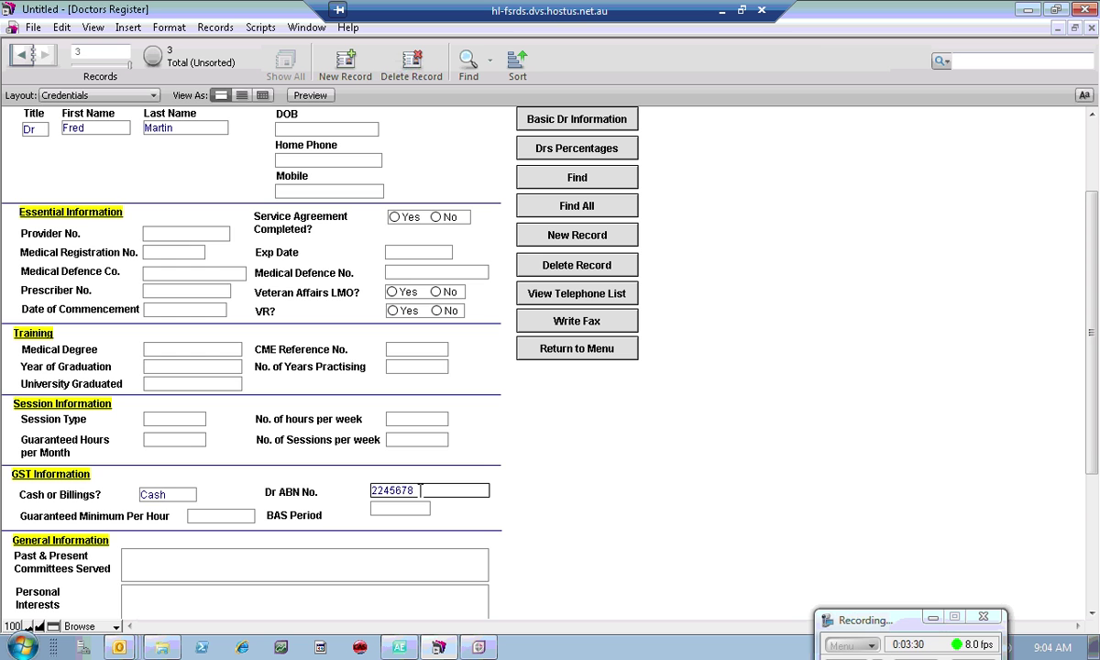
pyautogui.click(528, 503)
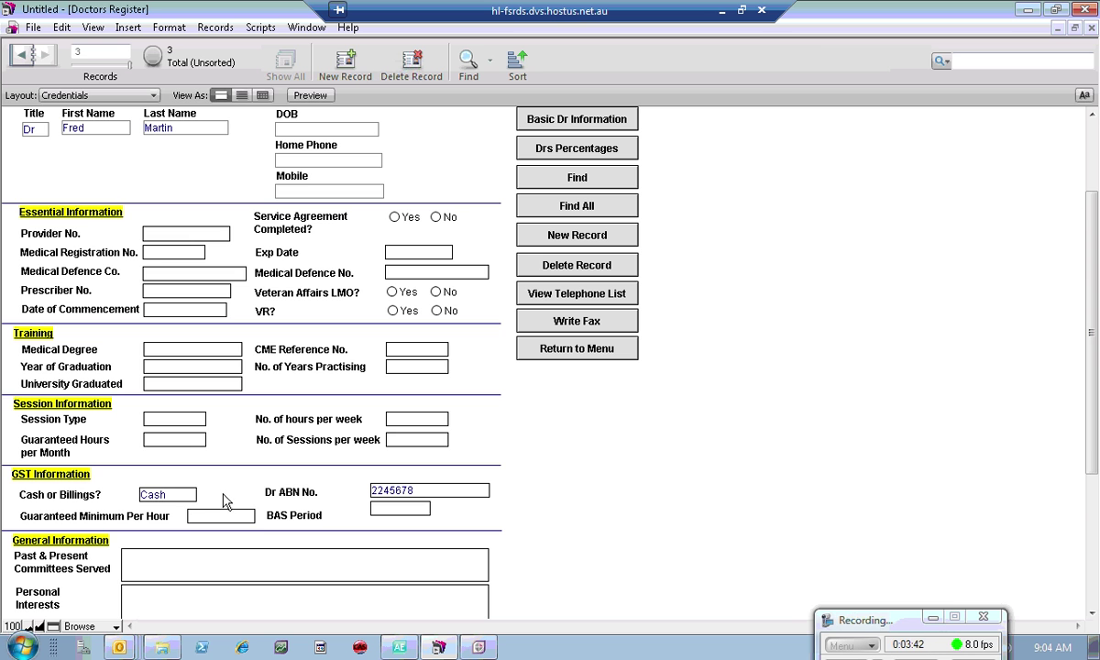
# Step: Enter then clear 100 in Guaranteed Minimum Per Hour, and set BAS Period to Quarterly
pyautogui.click(227, 517)
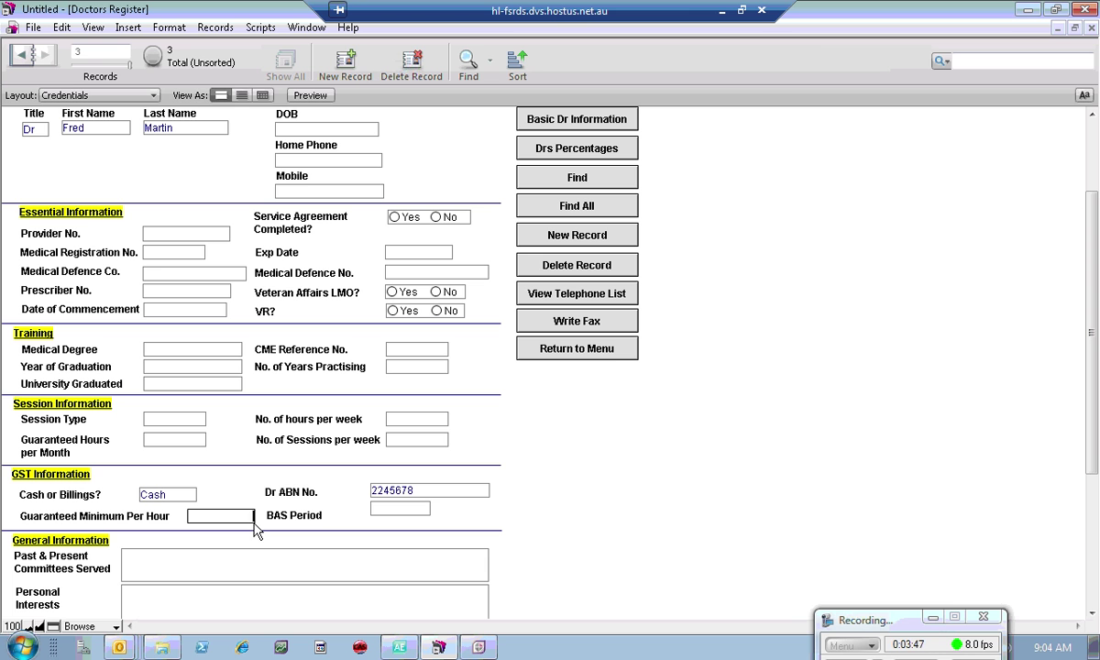
pyautogui.write('100')
pyautogui.press('Tab')
pyautogui.click(222, 517)
pyautogui.doubleClick(221, 517)
pyautogui.doubleClick(220, 517)
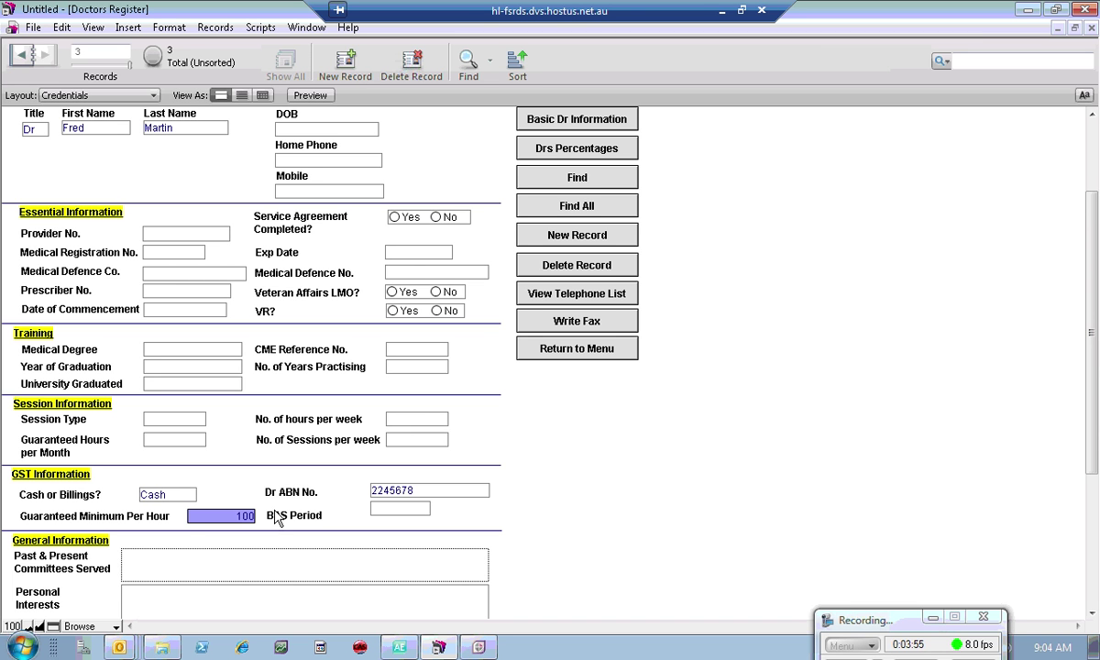
pyautogui.press('BackSpace')
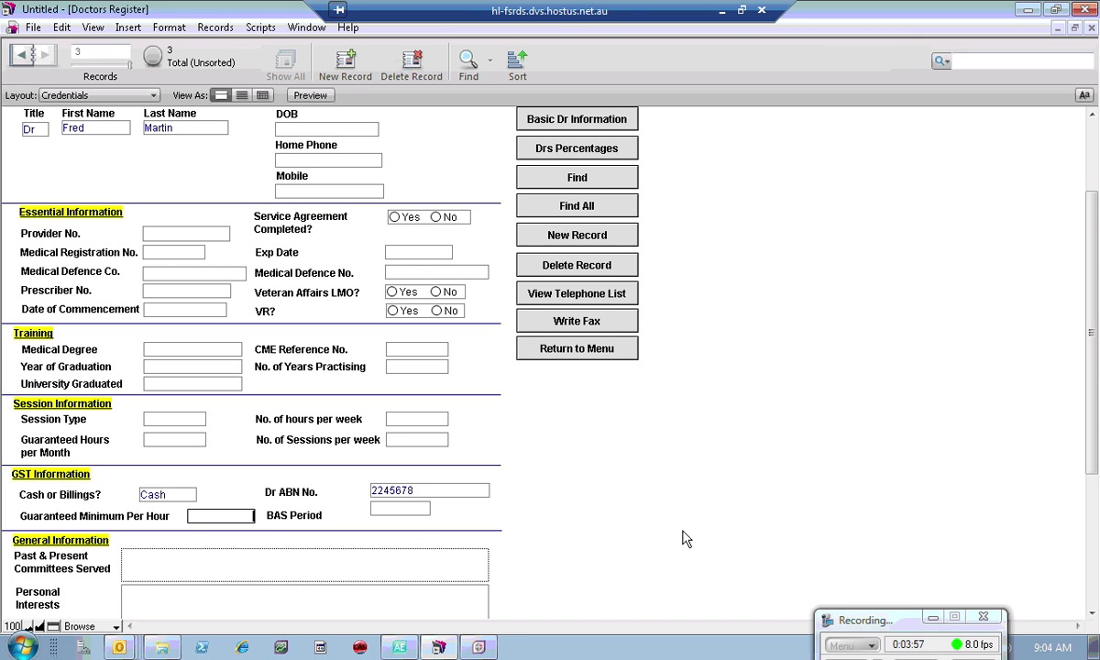
pyautogui.click(401, 508)
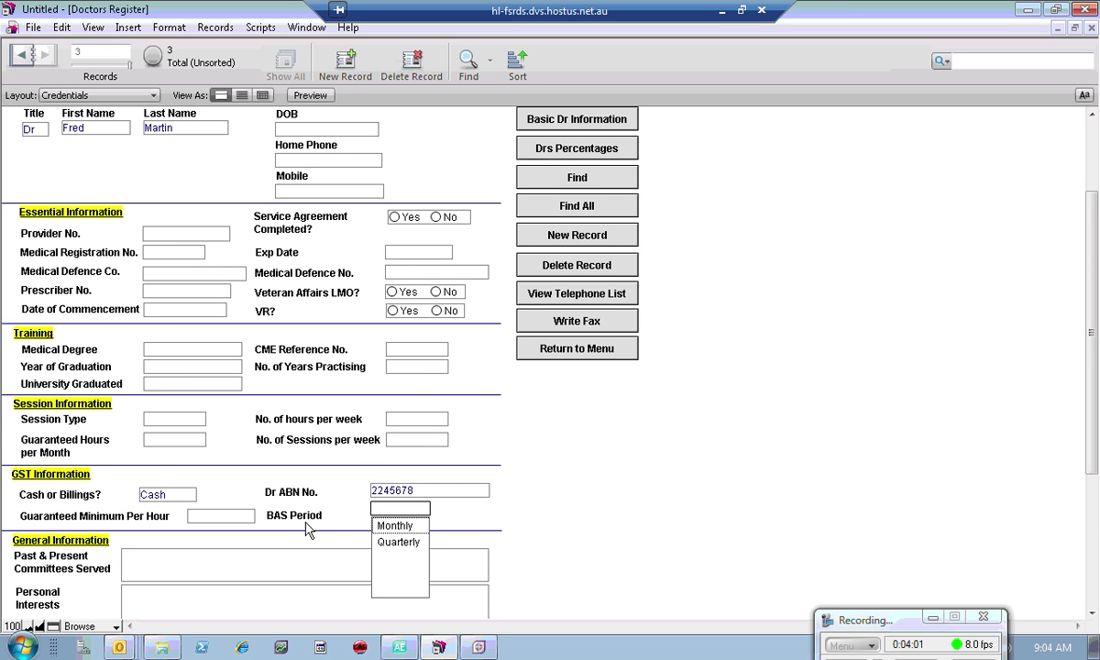
pyautogui.click(400, 542)
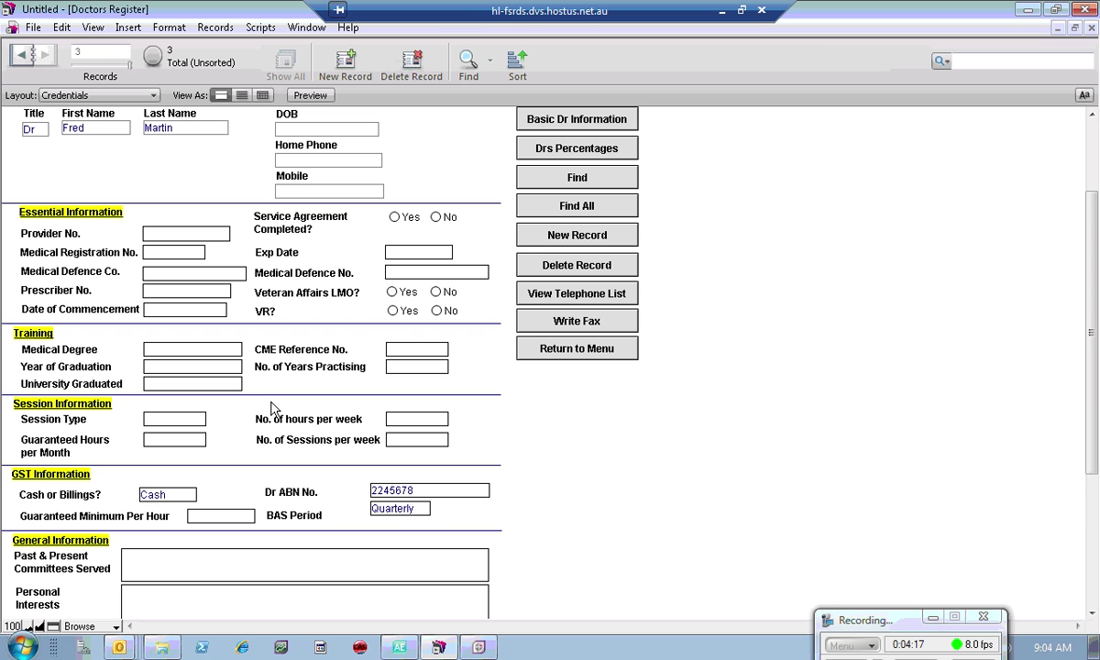
# Step: Open the Drs Percentages layout and enter Billings Account in Paid From
pyautogui.click(539, 152)
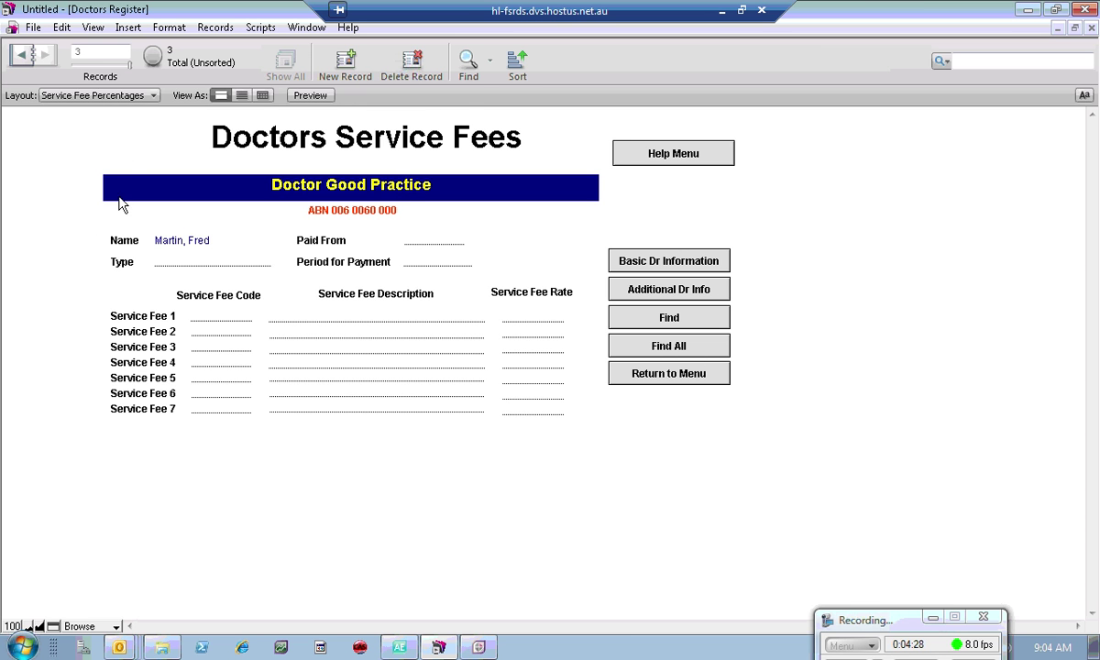
pyautogui.click(437, 243)
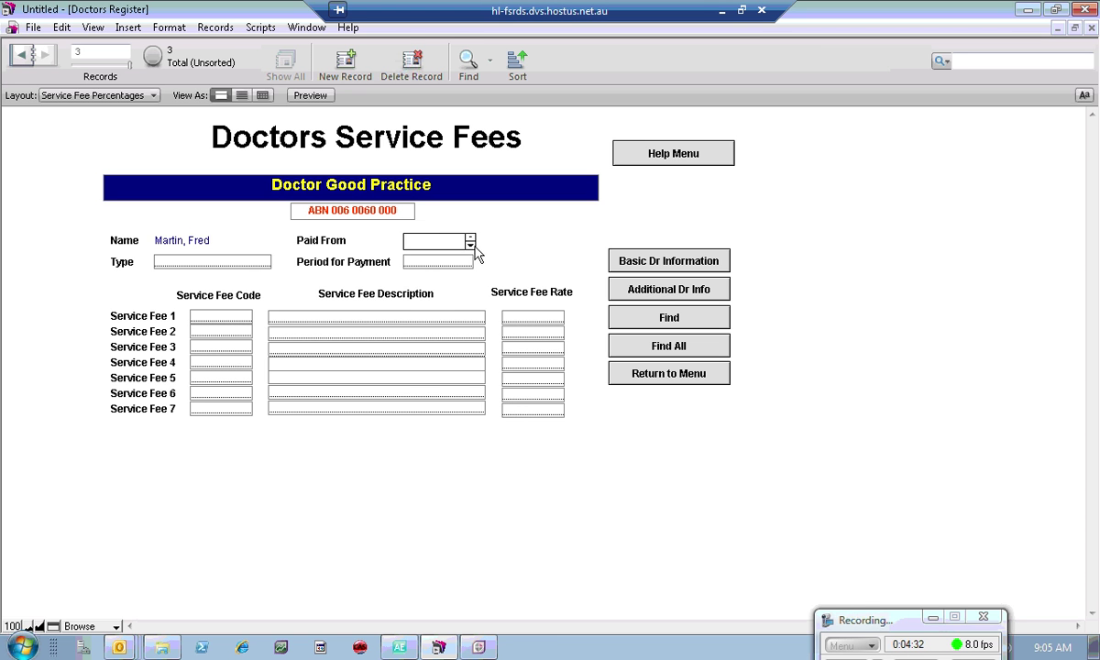
pyautogui.write('Billings Account')
pyautogui.click(513, 255)
pyautogui.click(456, 244)
# Step: Set Type to Non-Equity Associate and Period for Payment to Monthly
pyautogui.click(256, 265)
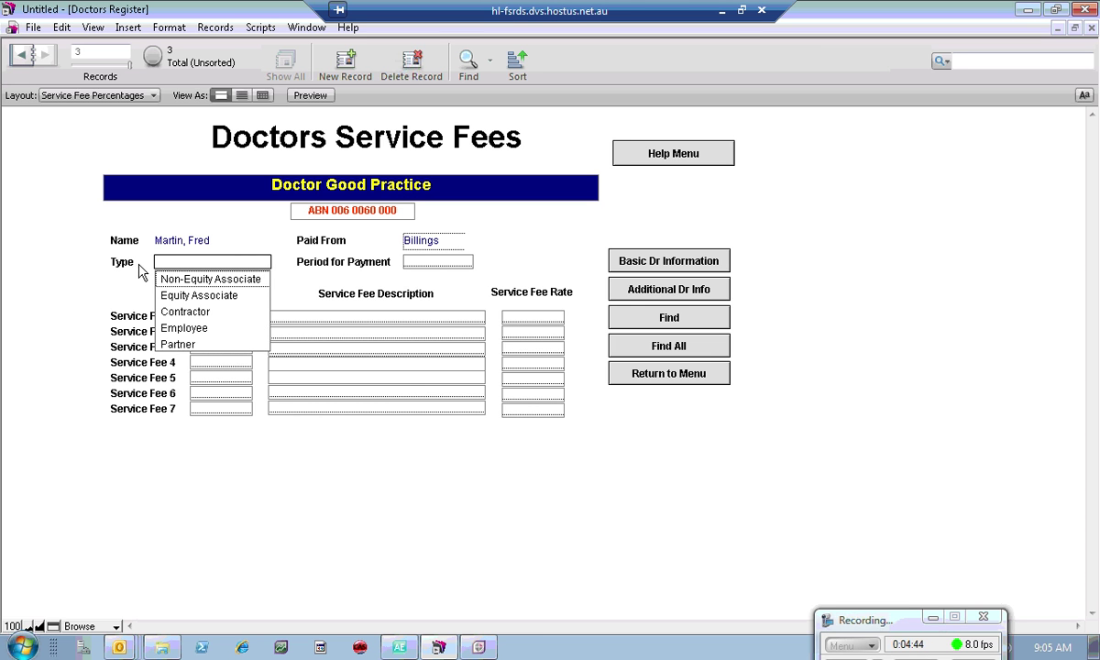
pyautogui.click(185, 281)
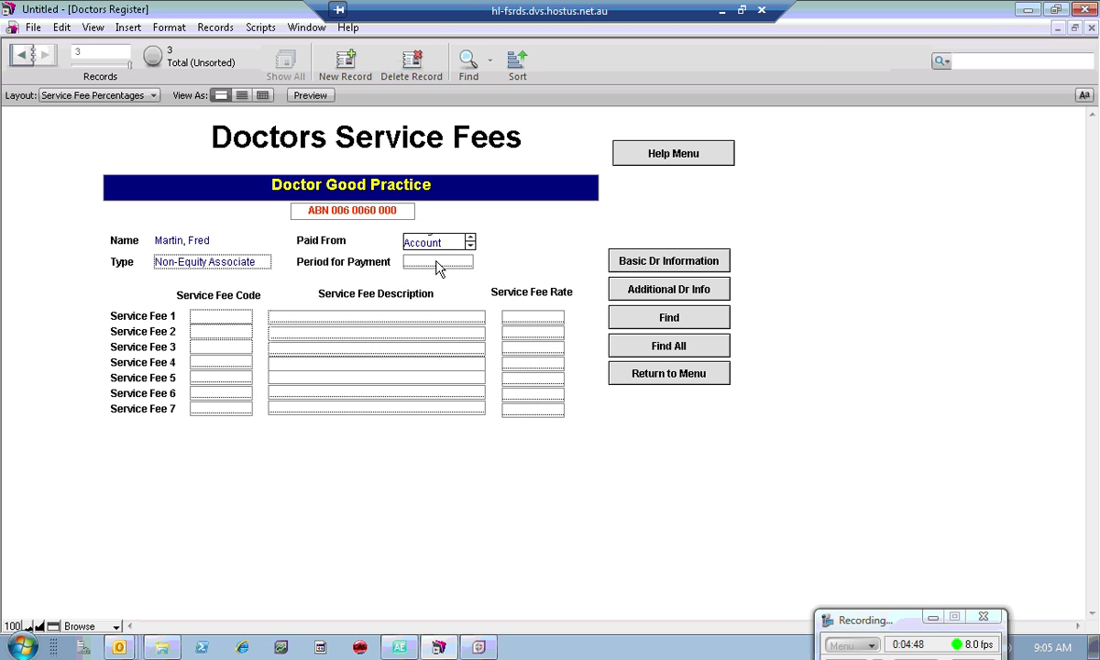
pyautogui.click(437, 263)
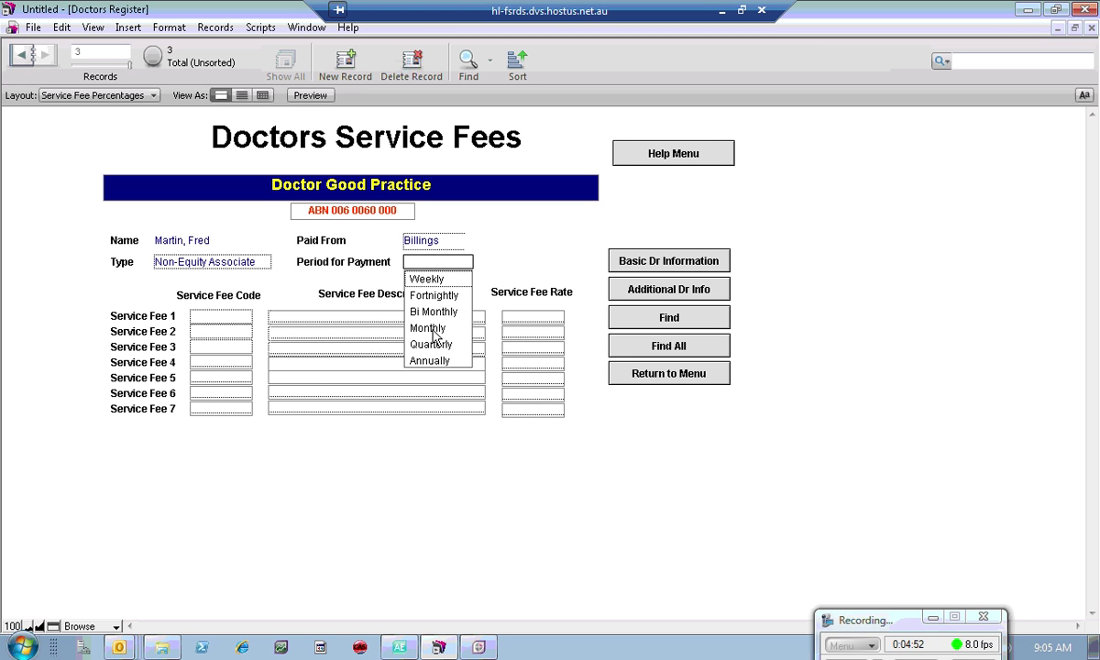
pyautogui.click(431, 330)
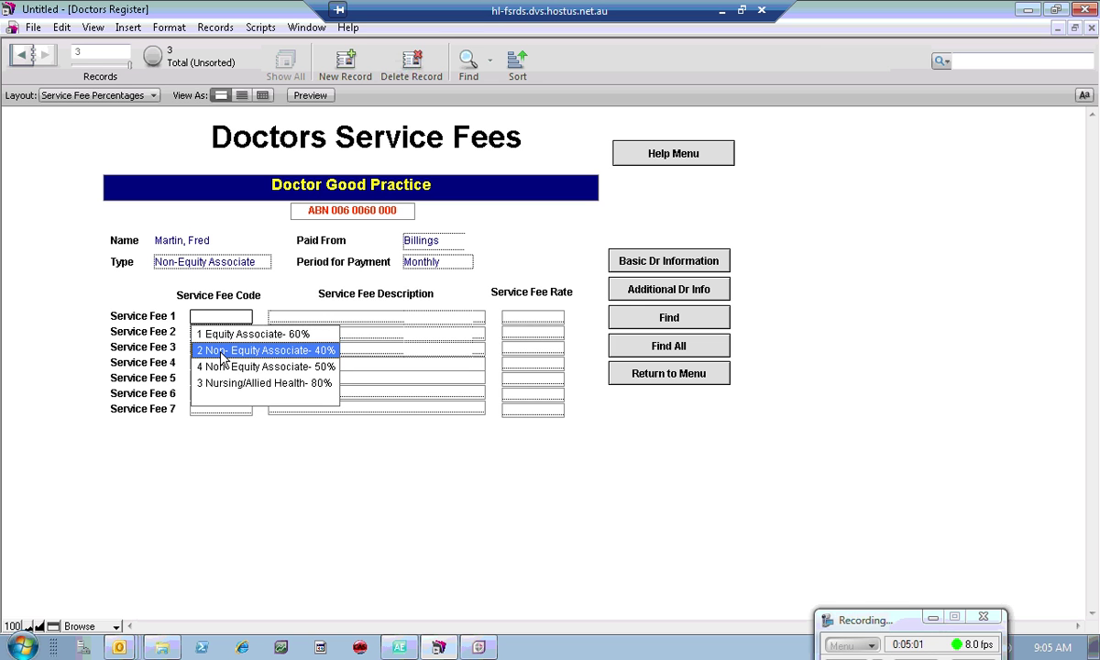
# Step: Assign fee code 2 (Non-Equity Associate 40%) and code 3 (Nursing/Allied Health 80%), clear fee 3, return to Main Menu
pyautogui.click(223, 355)
pyautogui.click(237, 333)
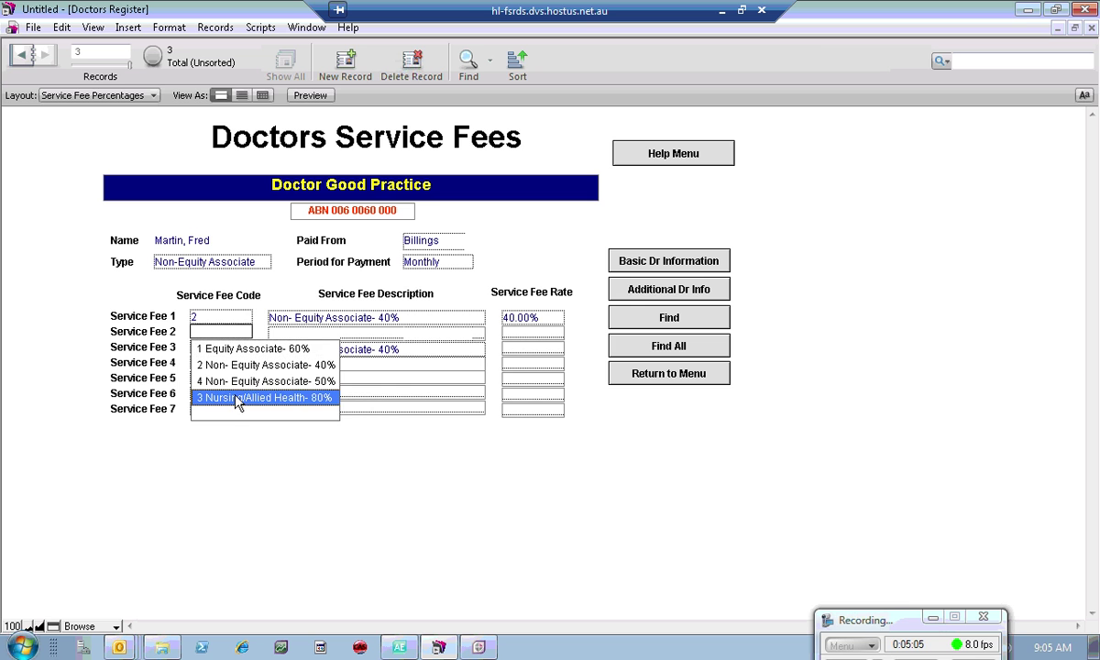
pyautogui.click(237, 400)
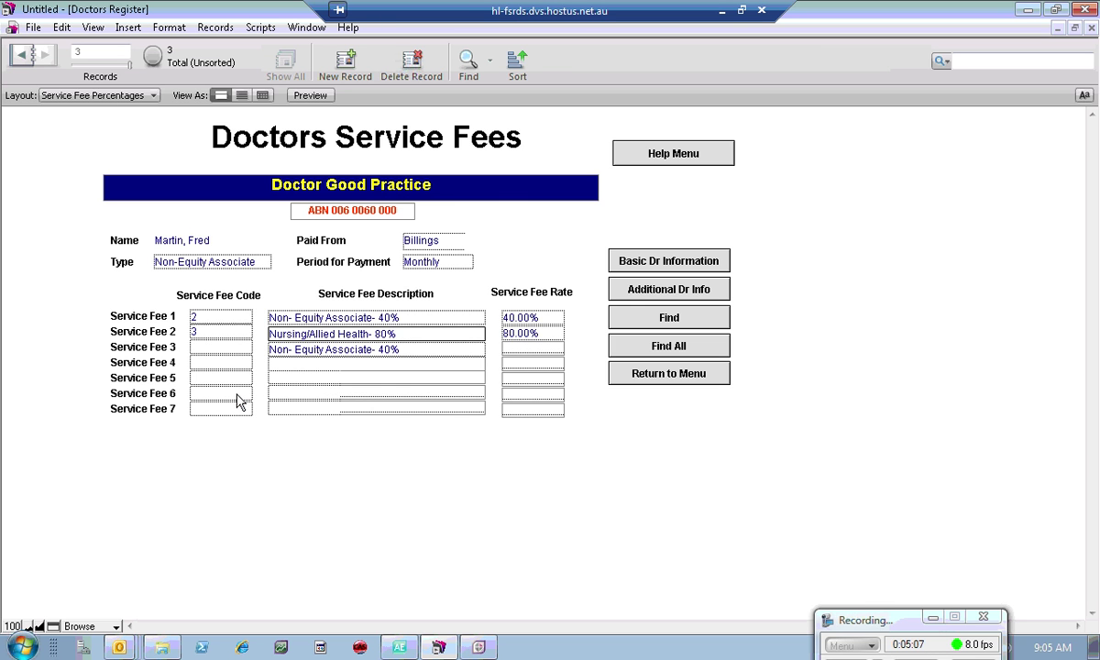
pyautogui.click(367, 353)
pyautogui.press('Delete')
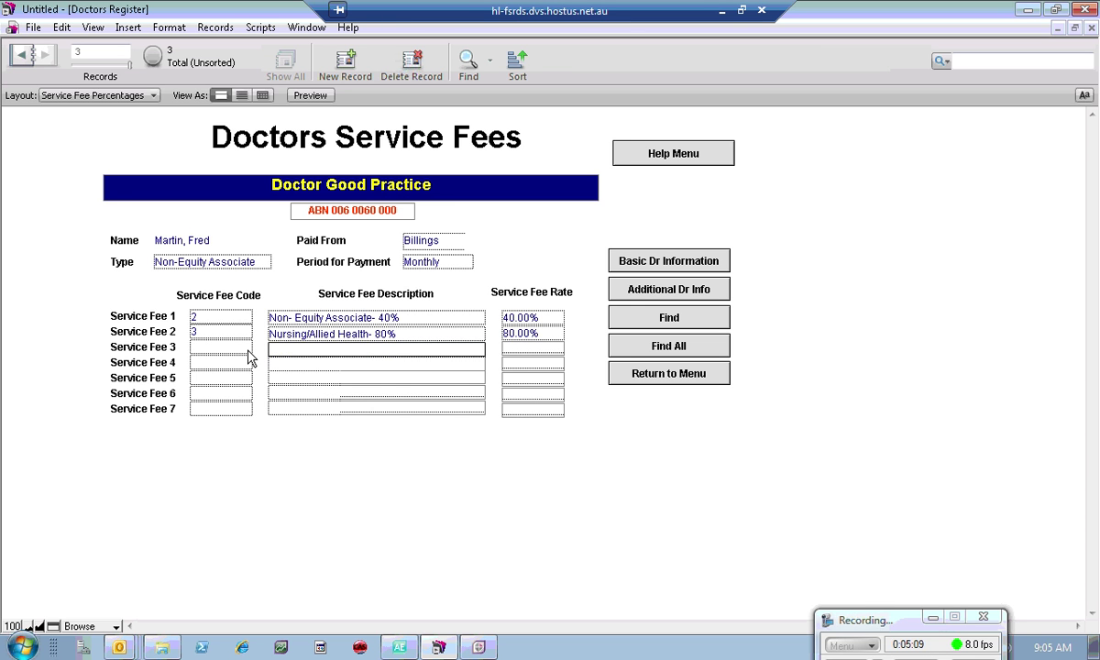
pyautogui.click(738, 472)
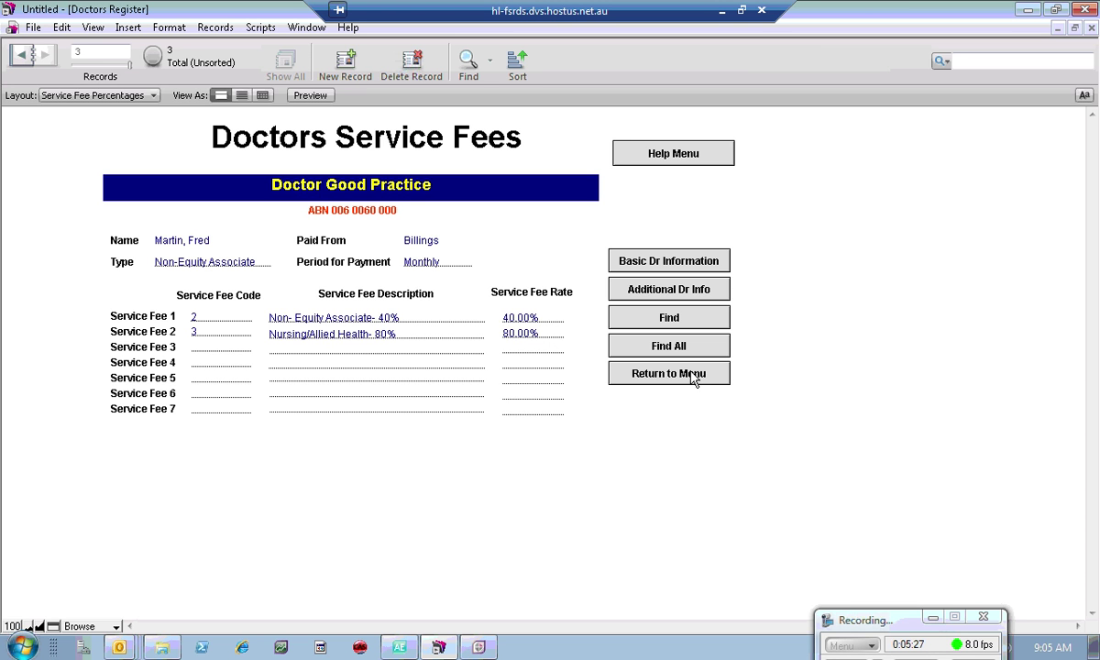
pyautogui.click(694, 380)
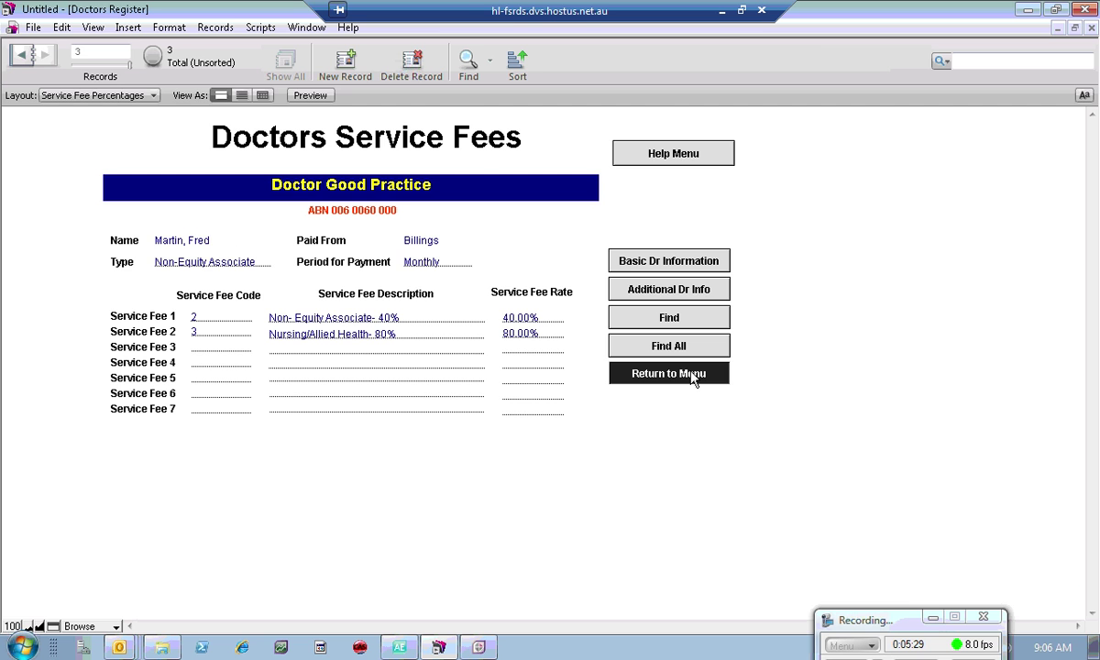